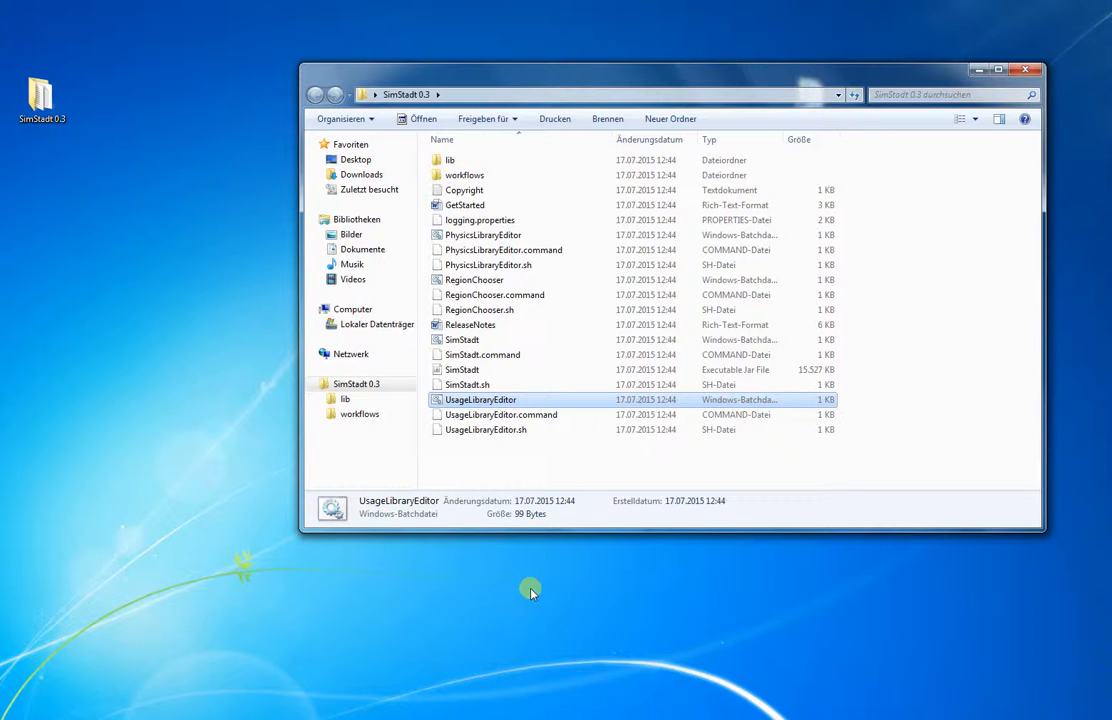
# Step: Launch the UsageLibraryEditor from the SimStadt 0.3 folder and import the Standard Usage Germany library
pyautogui.doubleClick(496, 402)
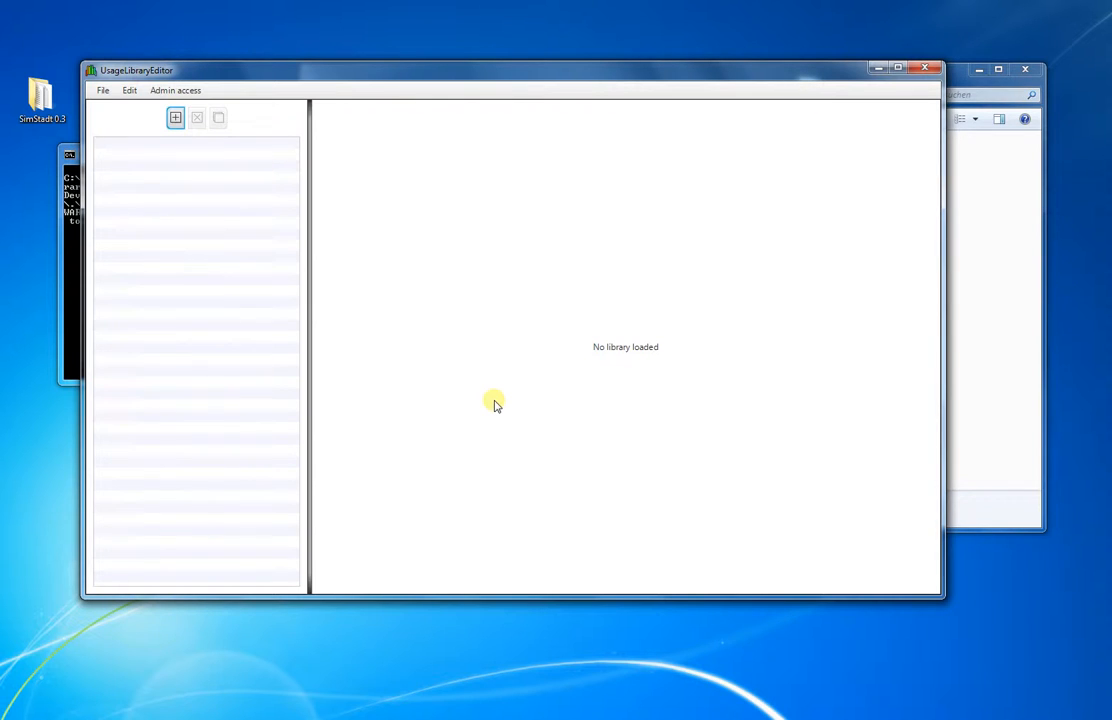
pyautogui.click(106, 93)
pyautogui.moveTo(147, 130)
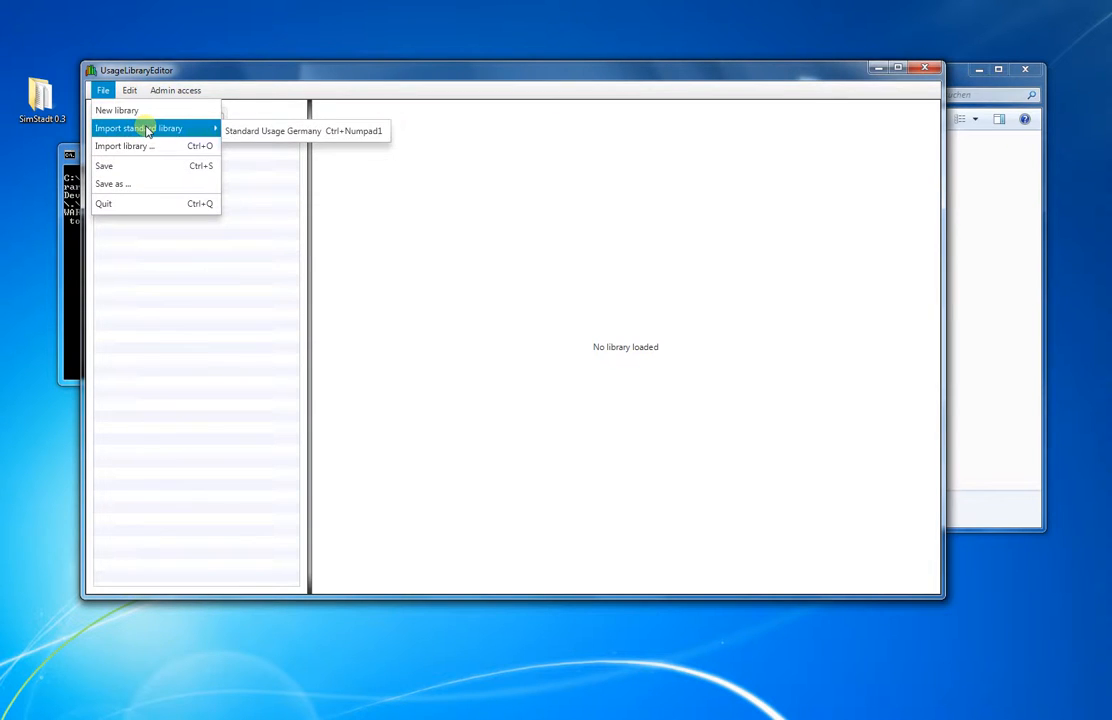
pyautogui.click(274, 130)
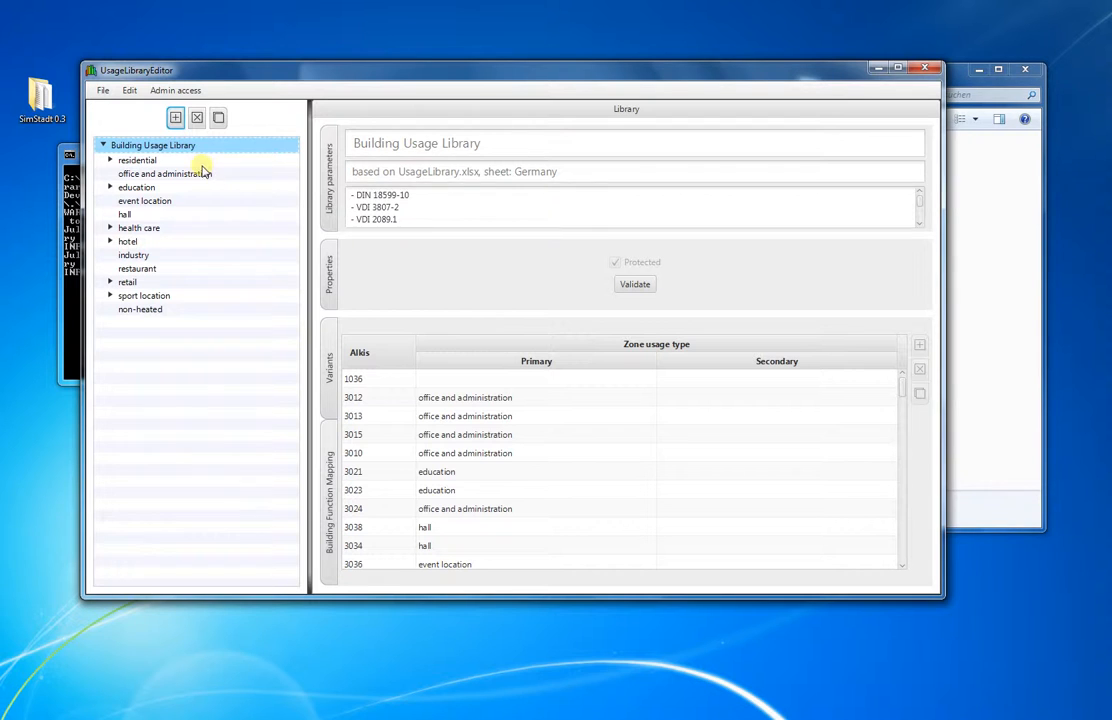
# Step: Expand the residential category and examine the library's building function mapping and its variants
pyautogui.click(111, 161)
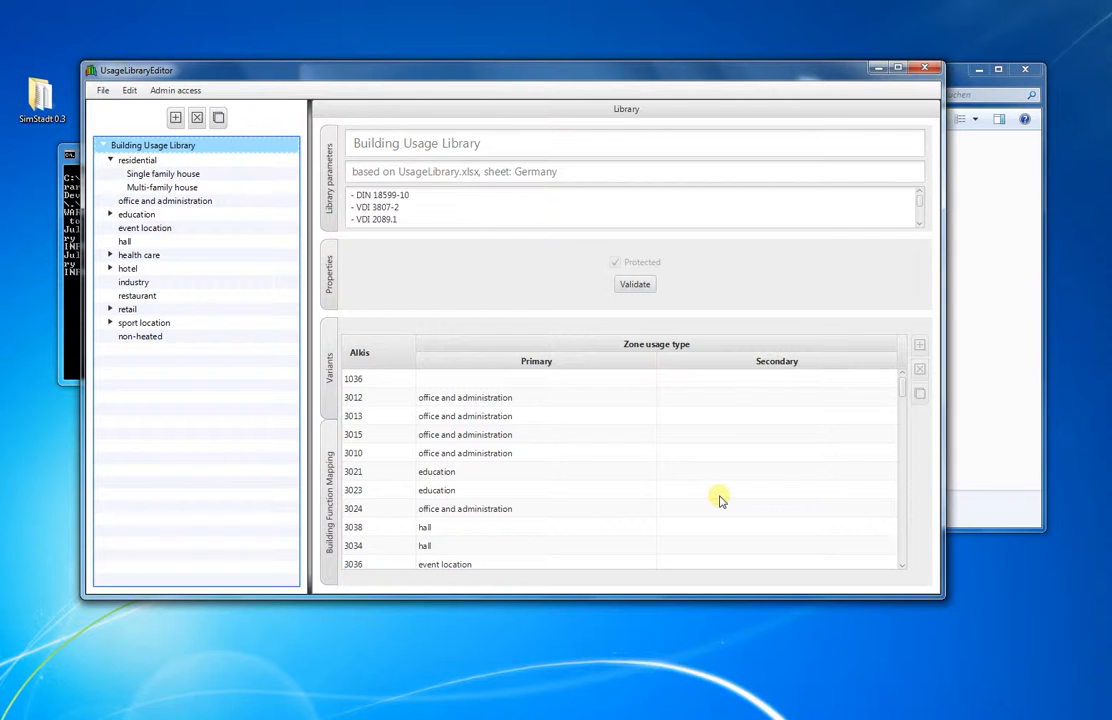
pyautogui.click(591, 524)
pyautogui.scroll(-1, 590, 523)
pyautogui.scroll(-2, 591, 522)
pyautogui.scroll(-5, 589, 520)
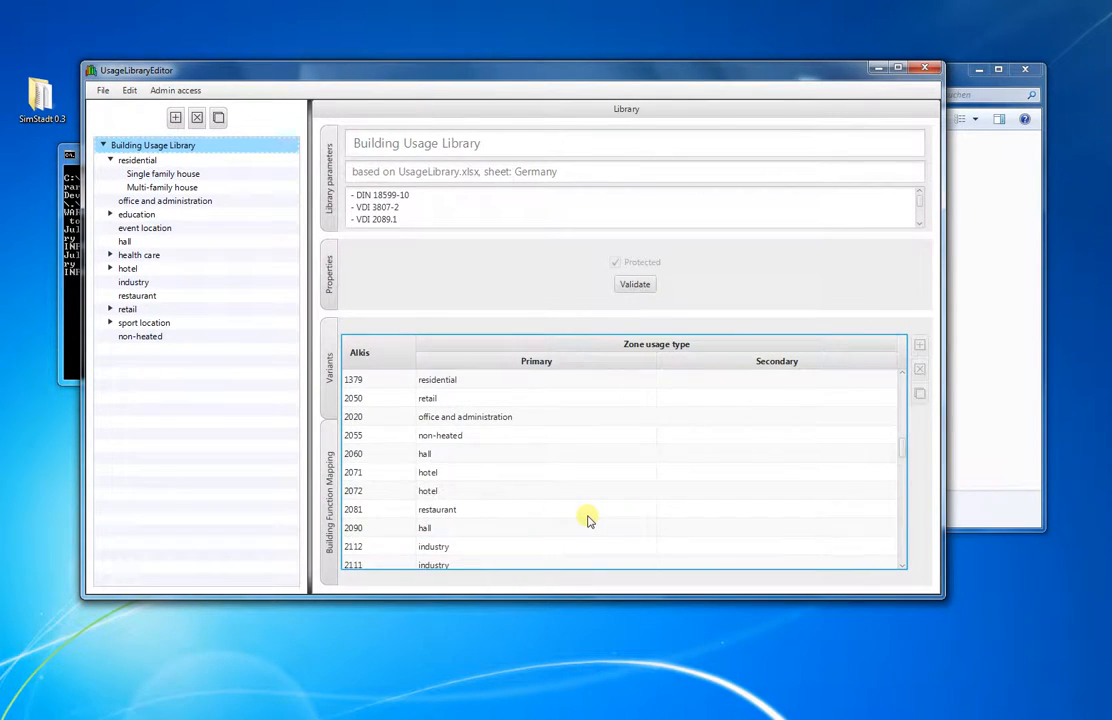
pyautogui.scroll(-3, 588, 518)
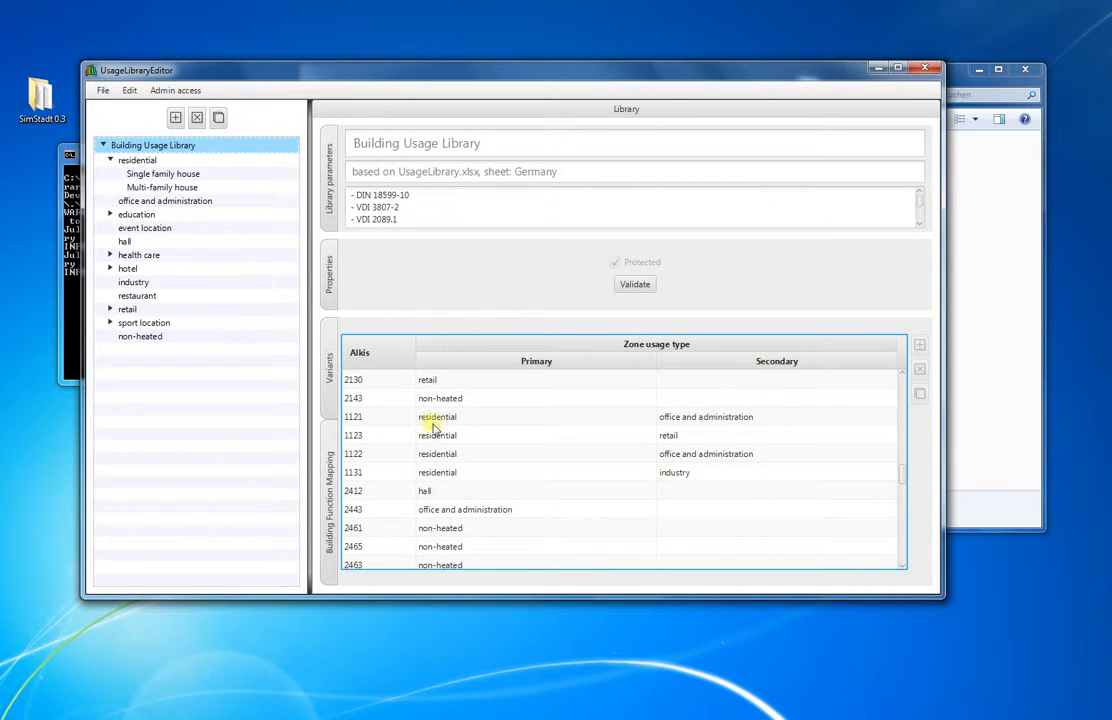
pyautogui.click(330, 393)
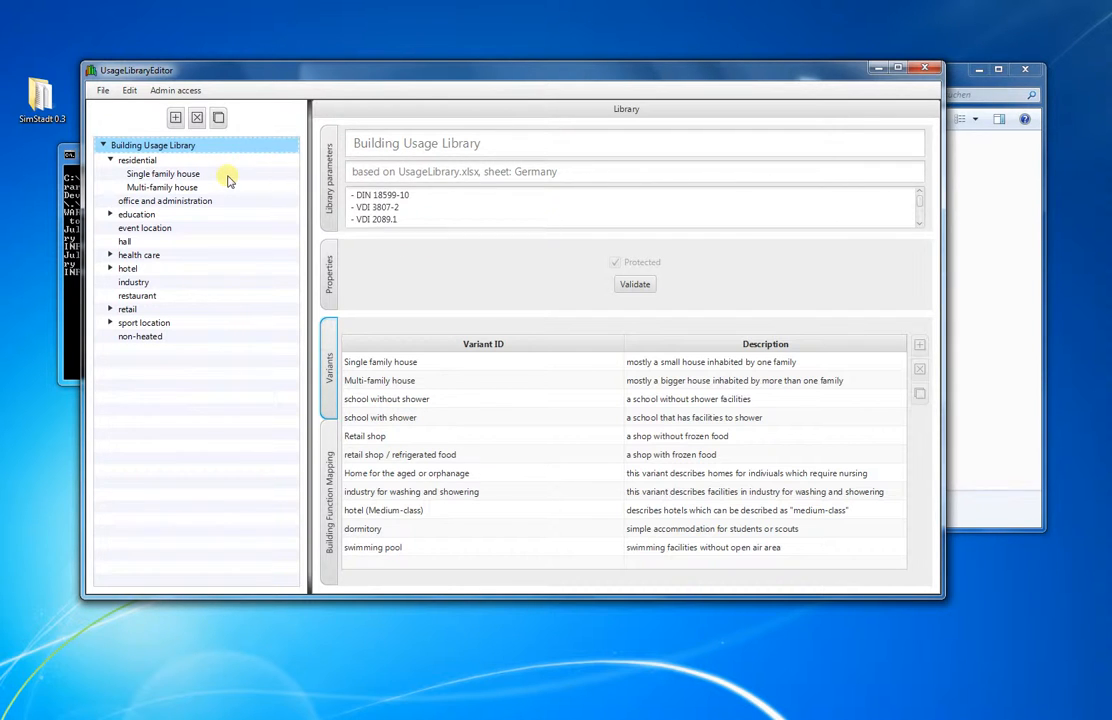
# Step: Examine the residential usage type's occupancy properties, including the available density units, and its intern gains
pyautogui.press('Down')
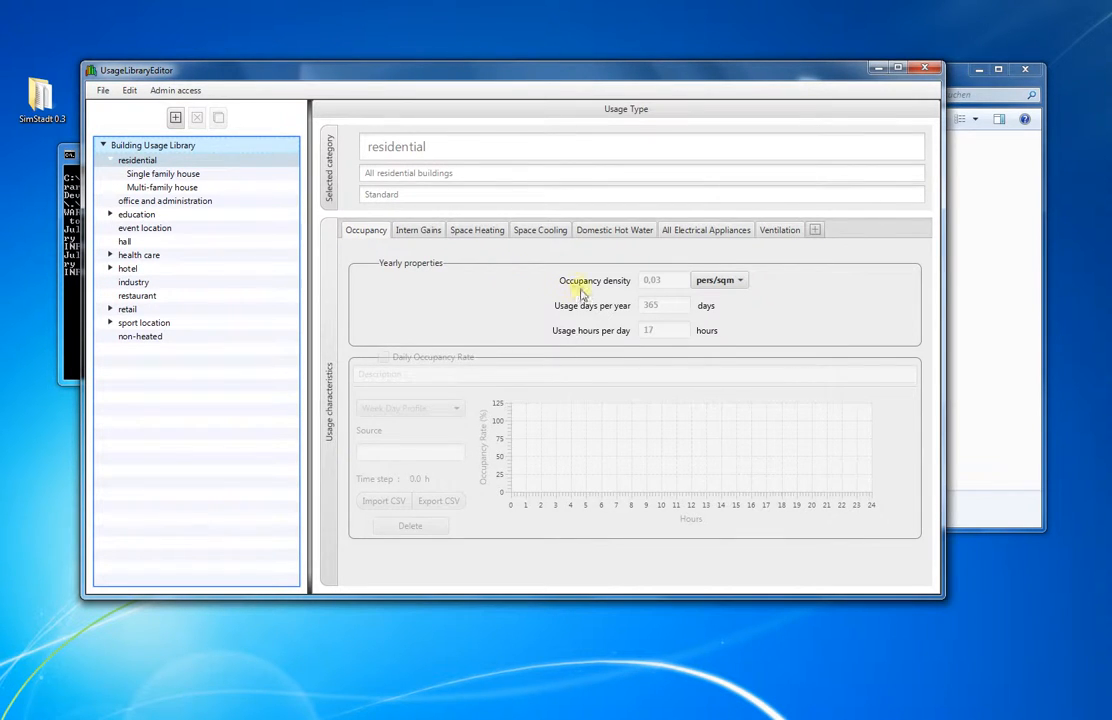
pyautogui.click(742, 287)
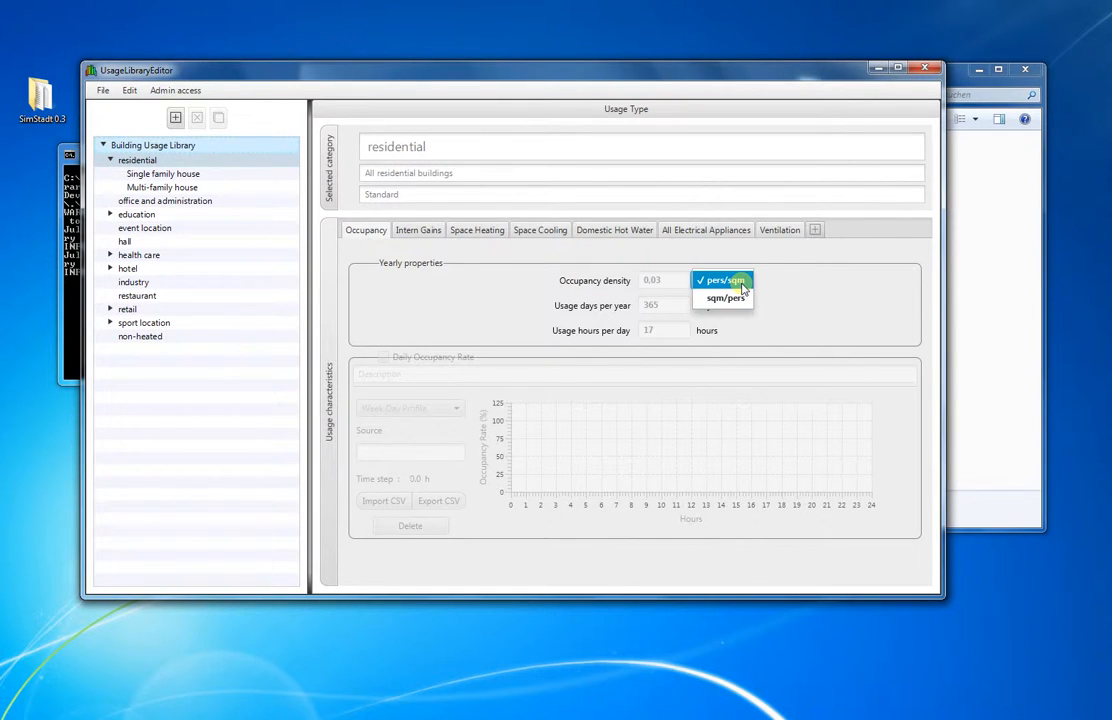
pyautogui.click(742, 284)
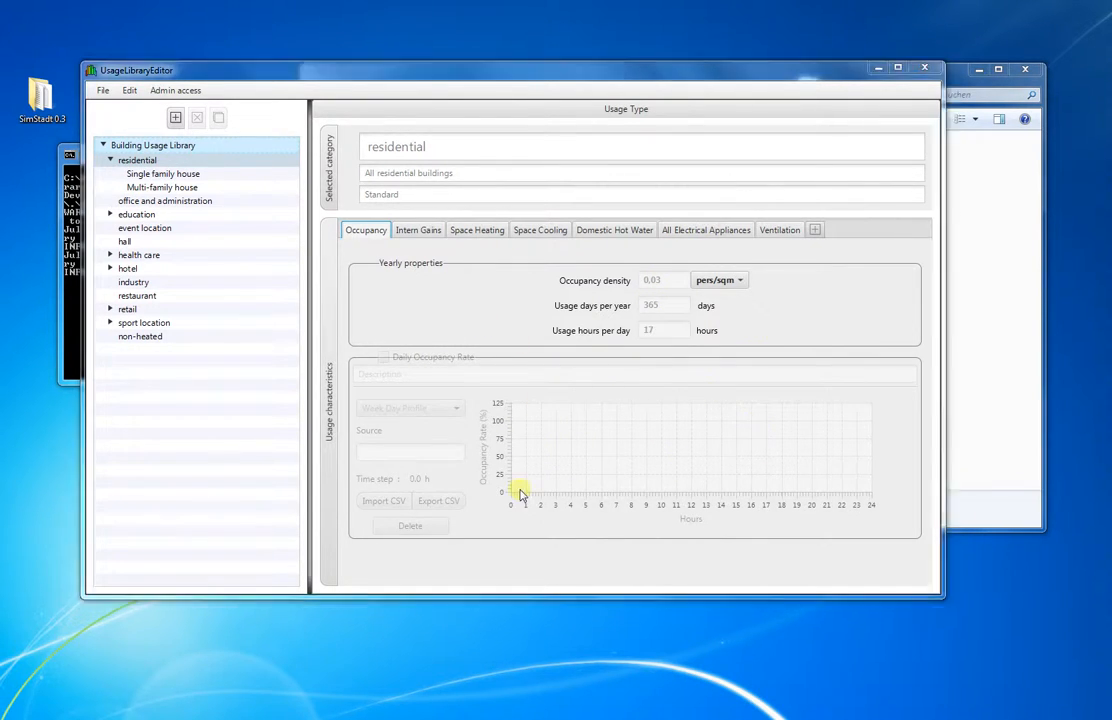
pyautogui.click(418, 234)
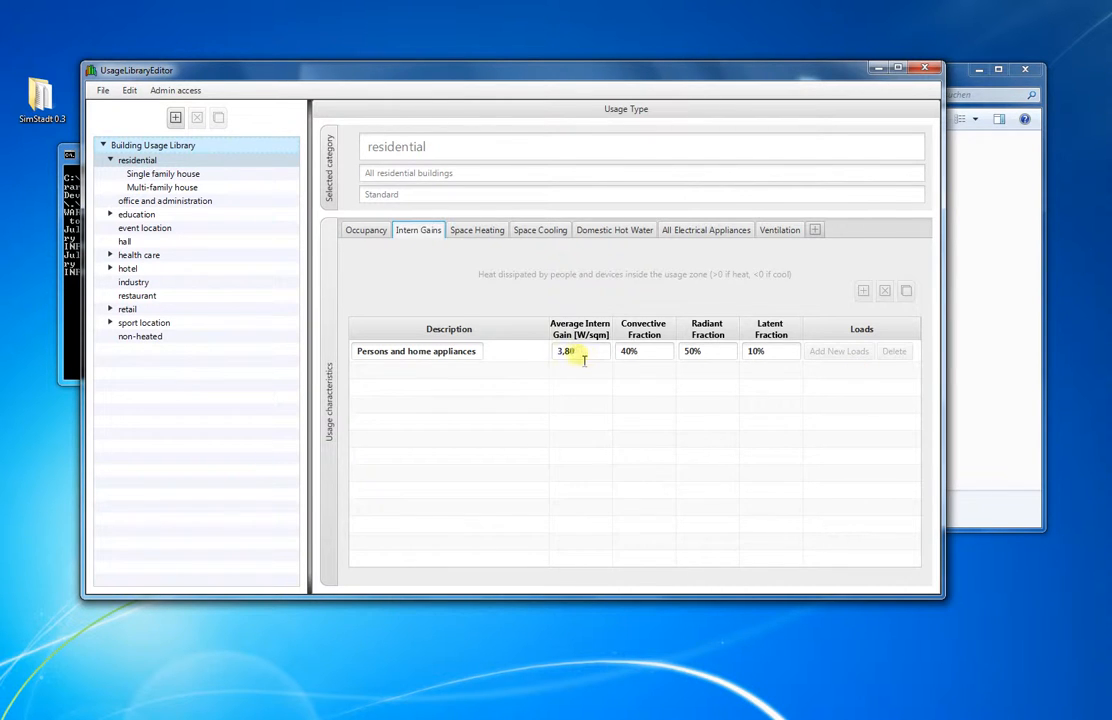
# Step: Examine the residential space heating, space cooling and domestic hot water settings, including the available hot water consumption units
pyautogui.click(478, 234)
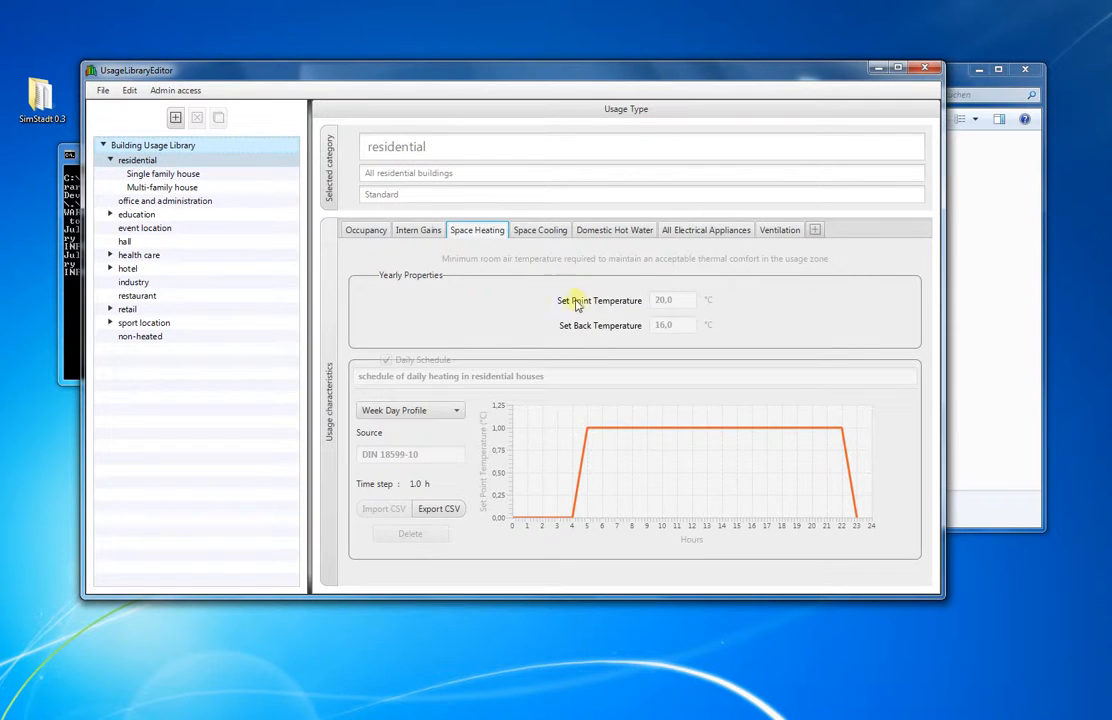
pyautogui.click(530, 232)
pyautogui.click(612, 232)
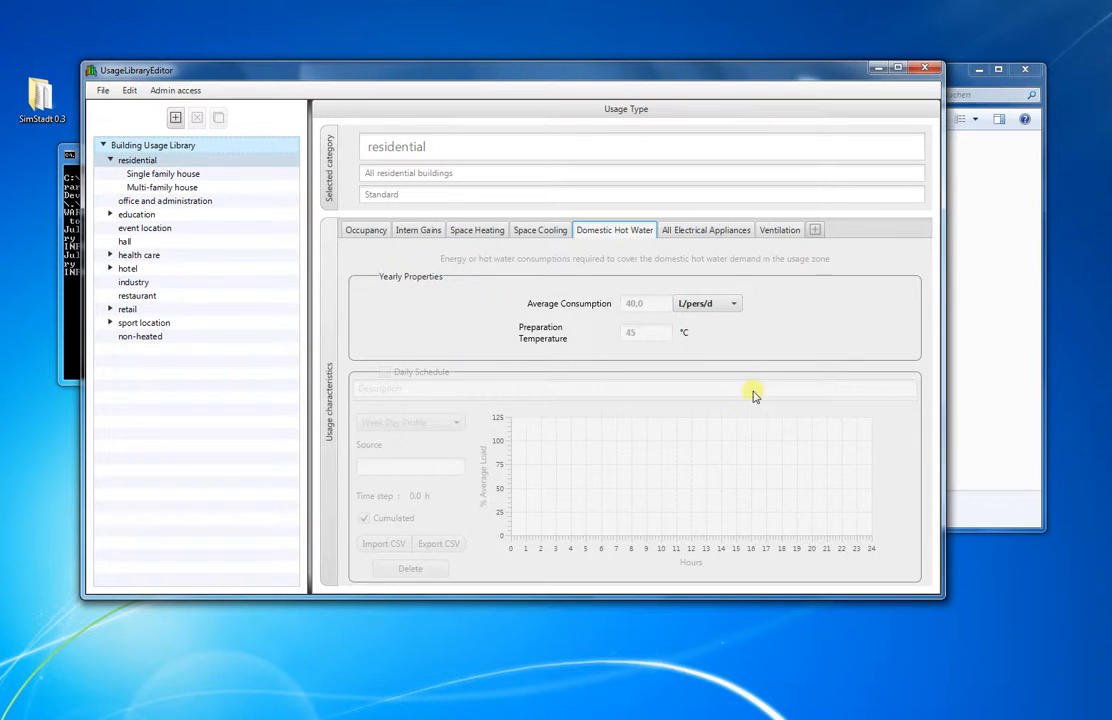
pyautogui.click(735, 309)
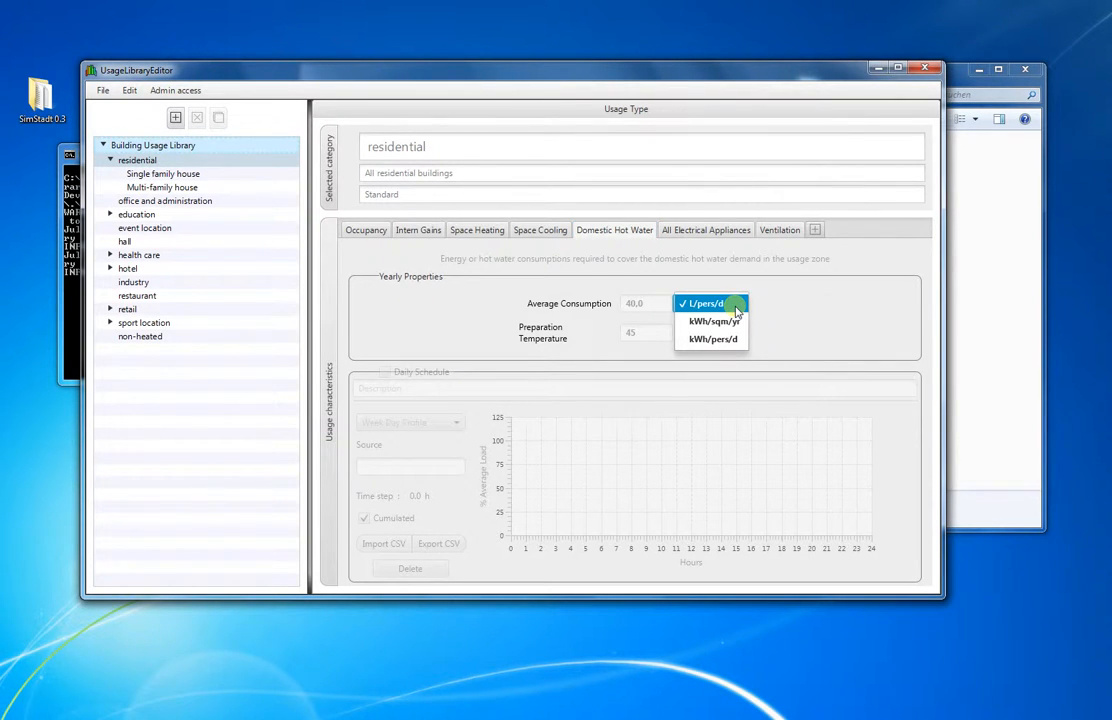
pyautogui.click(735, 306)
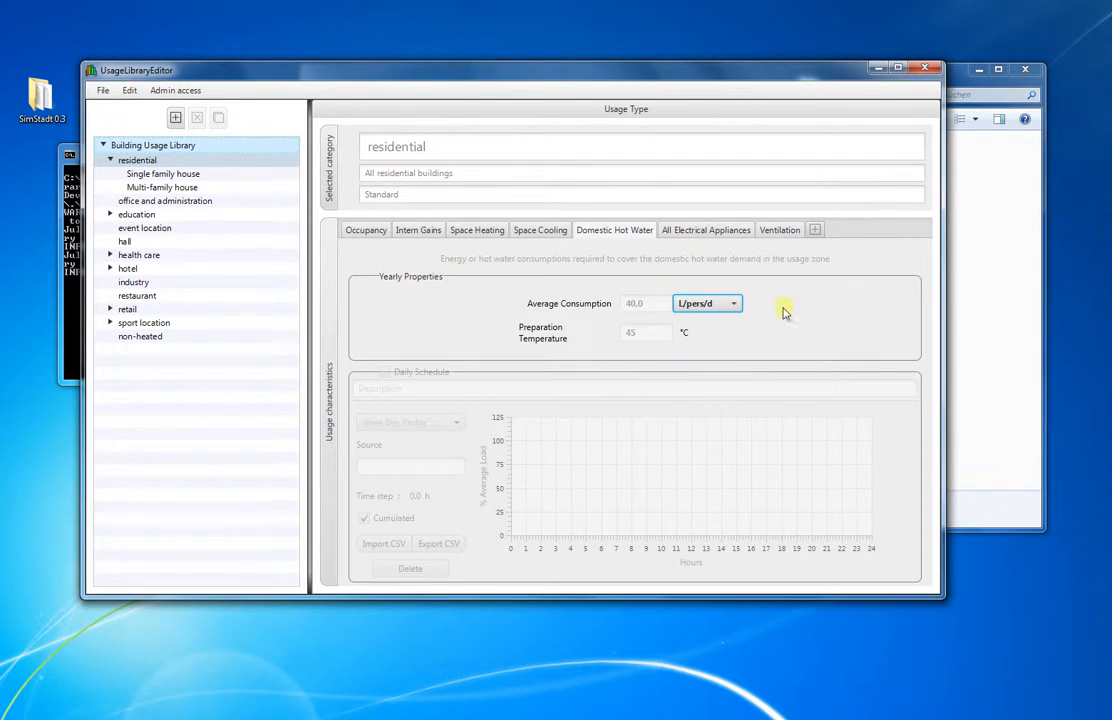
# Step: Examine the residential electrical appliance consumption and the ventilation settings with the available air change rate units
pyautogui.click(706, 231)
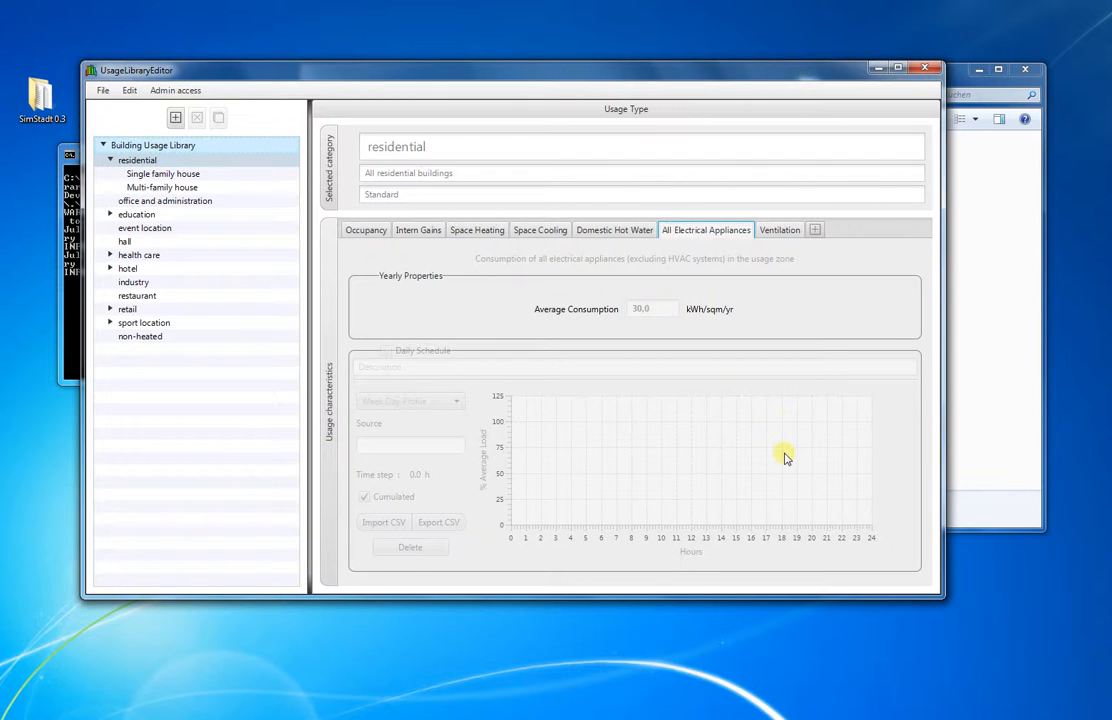
pyautogui.click(778, 235)
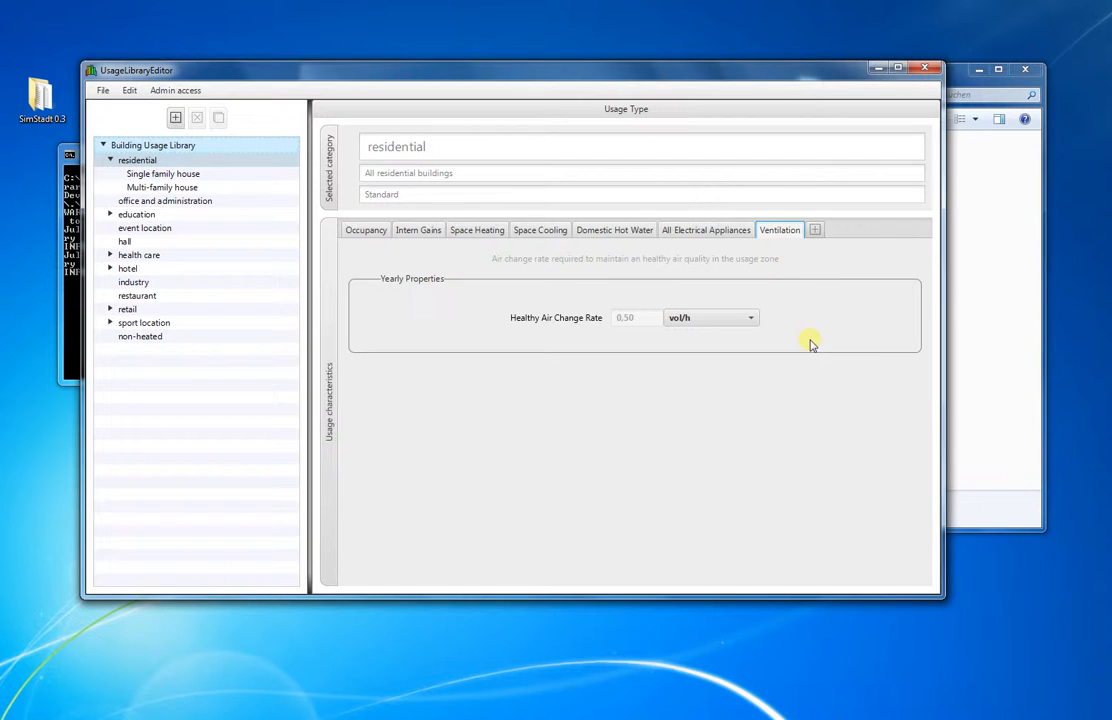
pyautogui.click(747, 318)
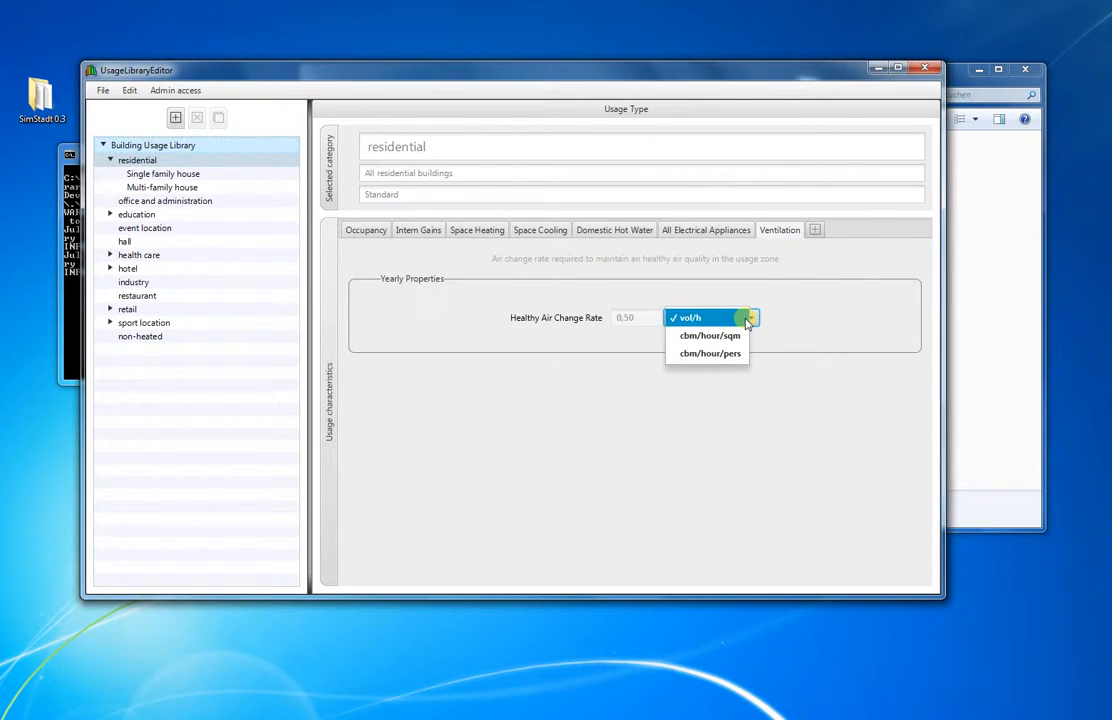
pyautogui.click(770, 270)
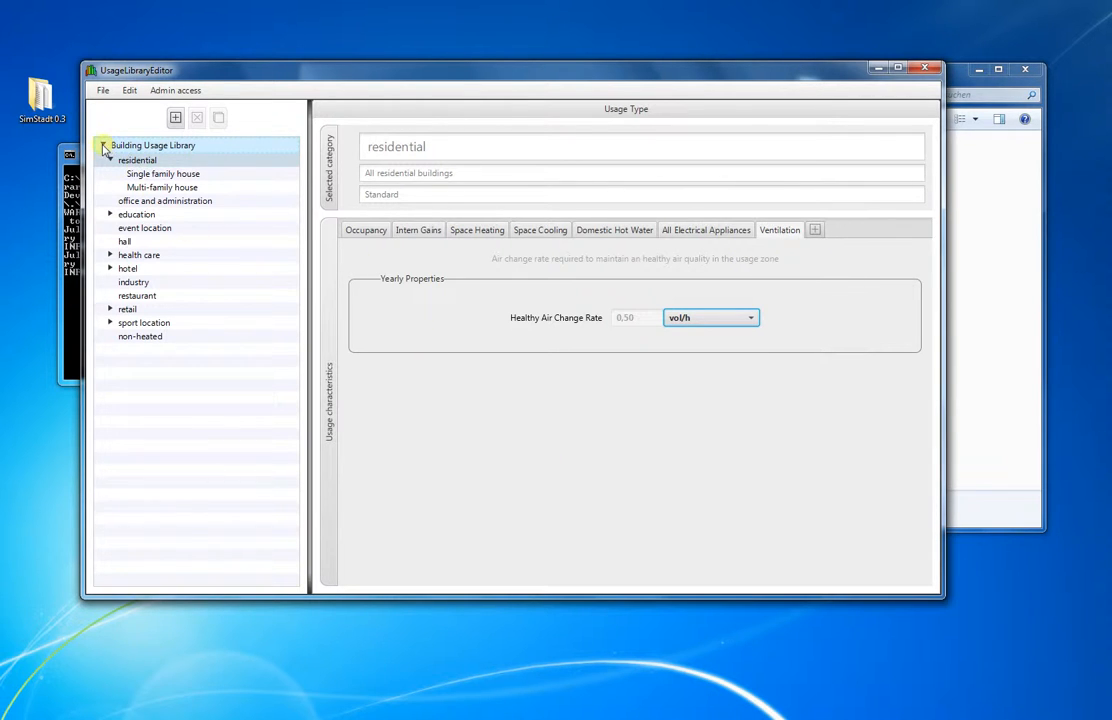
# Step: Collapse the Building Usage Library, create a new library with a new usage type, and select that usage type
pyautogui.click(174, 117)
pyautogui.doubleClick(238, 180)
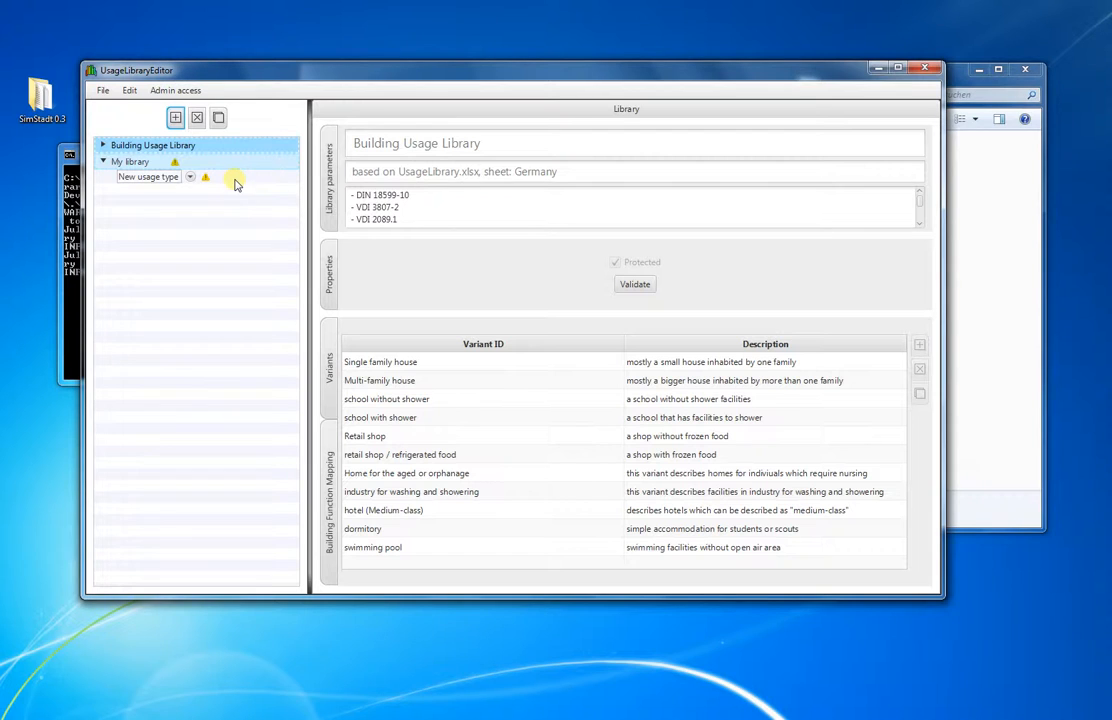
pyautogui.click(237, 184)
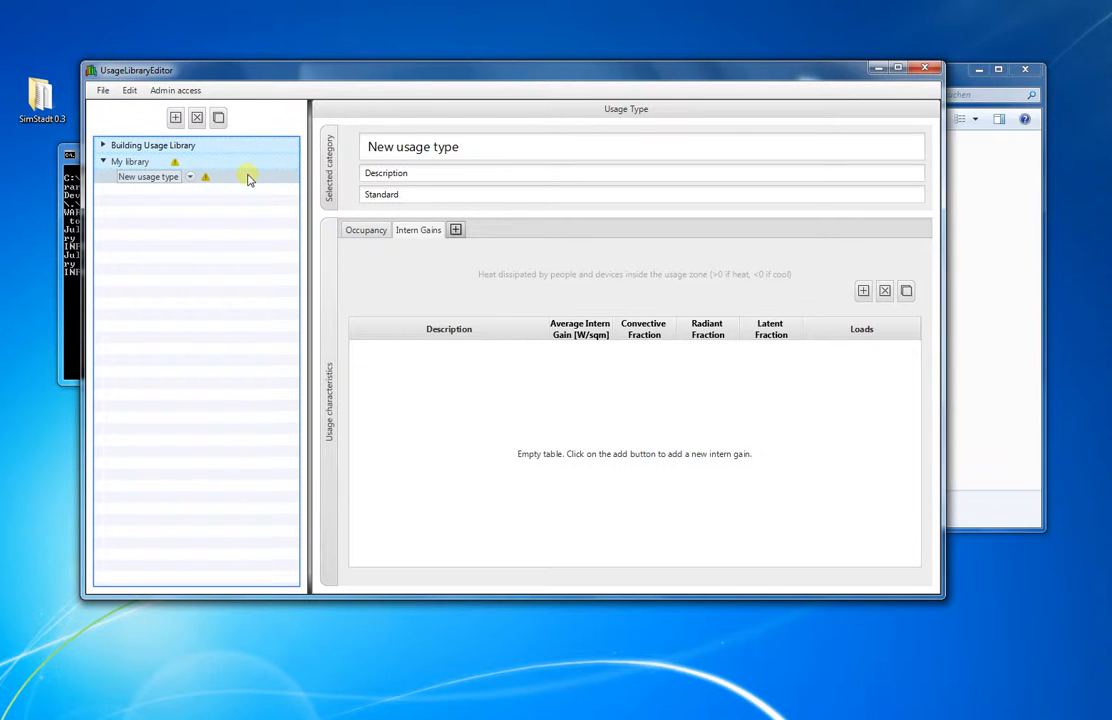
# Step: Add an intern gain described as "Intern gain 1" with an average of 10 W/sqm to the new usage type
pyautogui.click(410, 285)
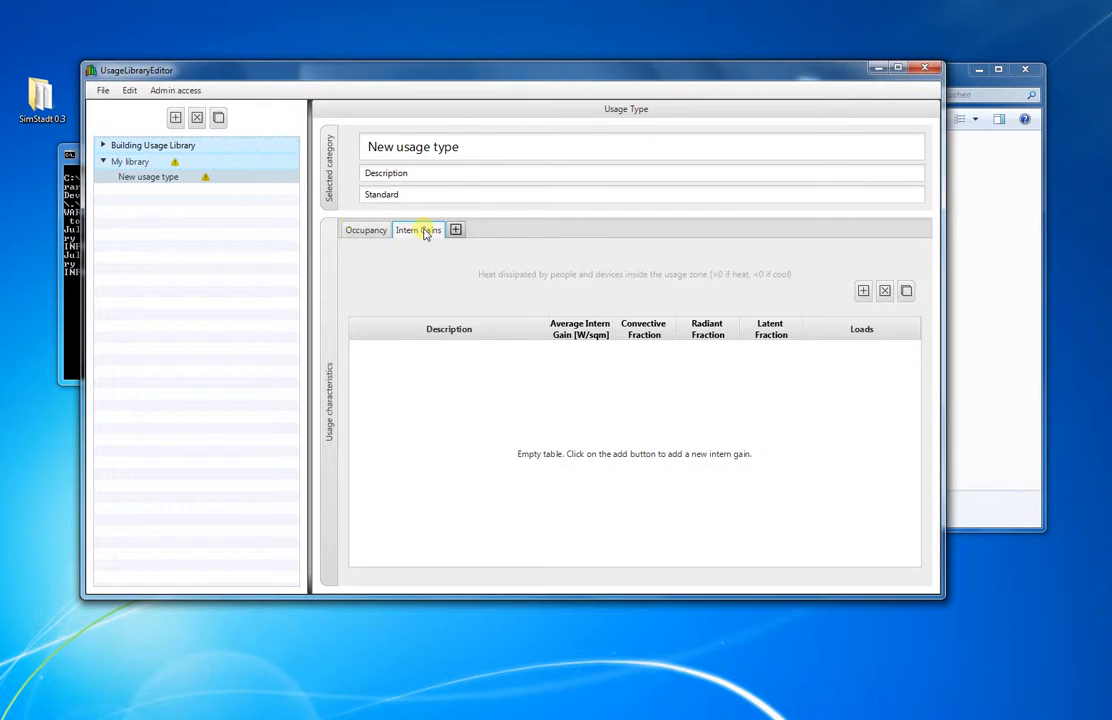
pyautogui.click(862, 291)
pyautogui.click(474, 356)
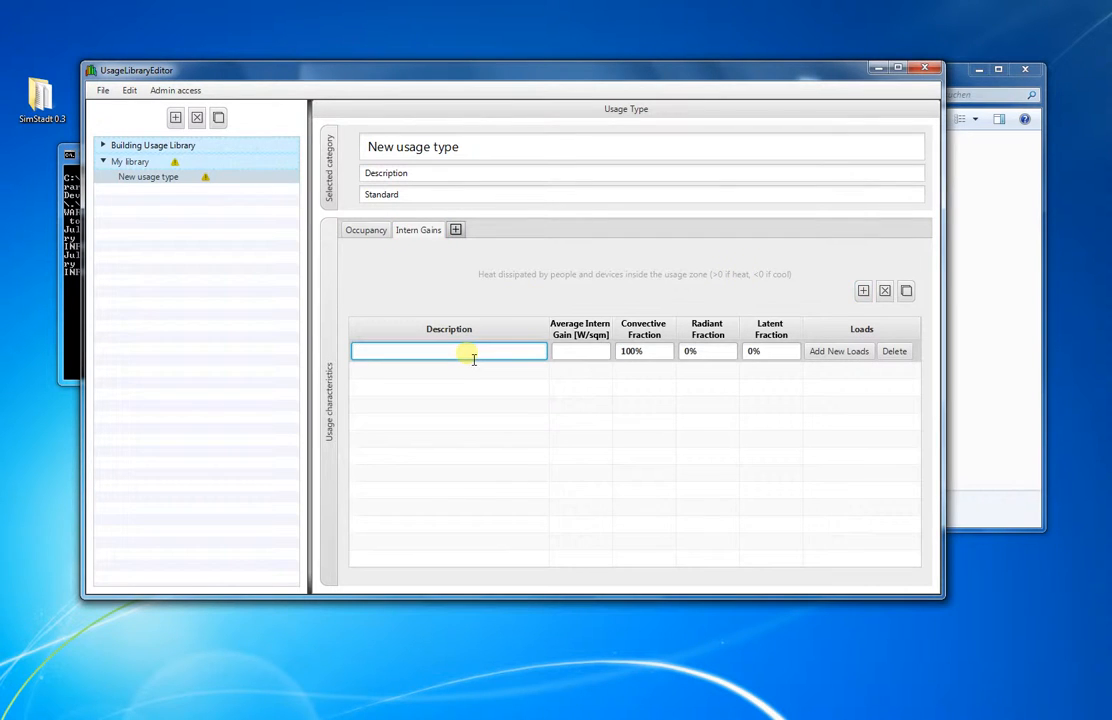
pyautogui.write('Intern gain')
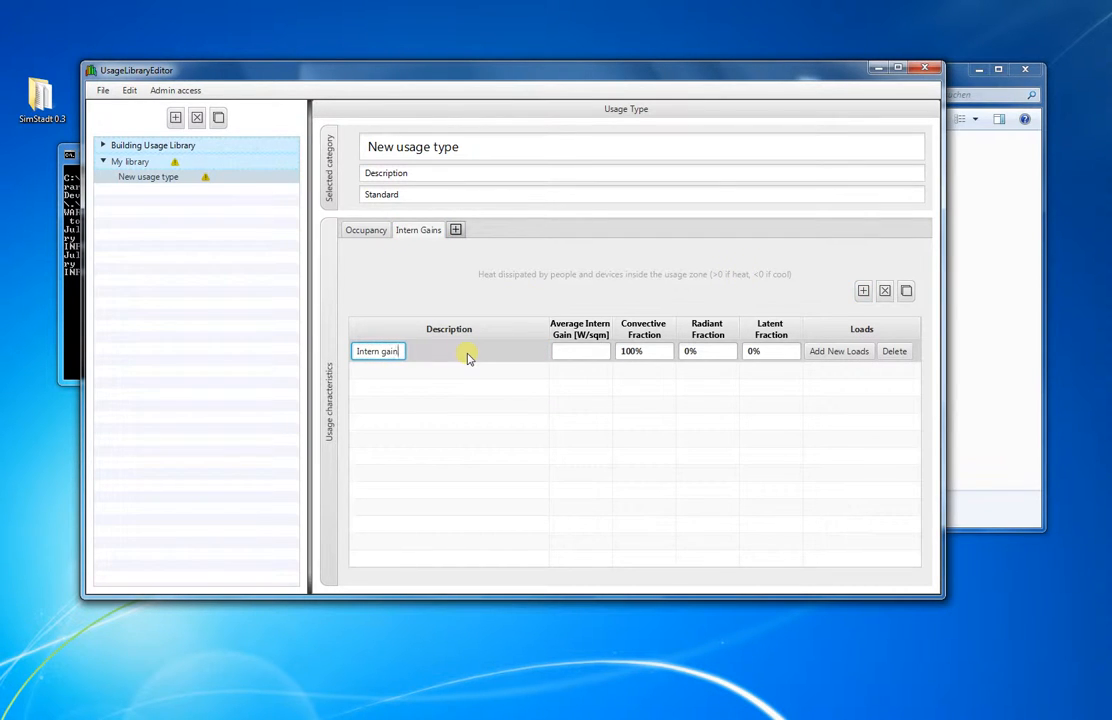
pyautogui.write(' 1')
pyautogui.press('Tab')
pyautogui.write('10')
pyautogui.press('Return')
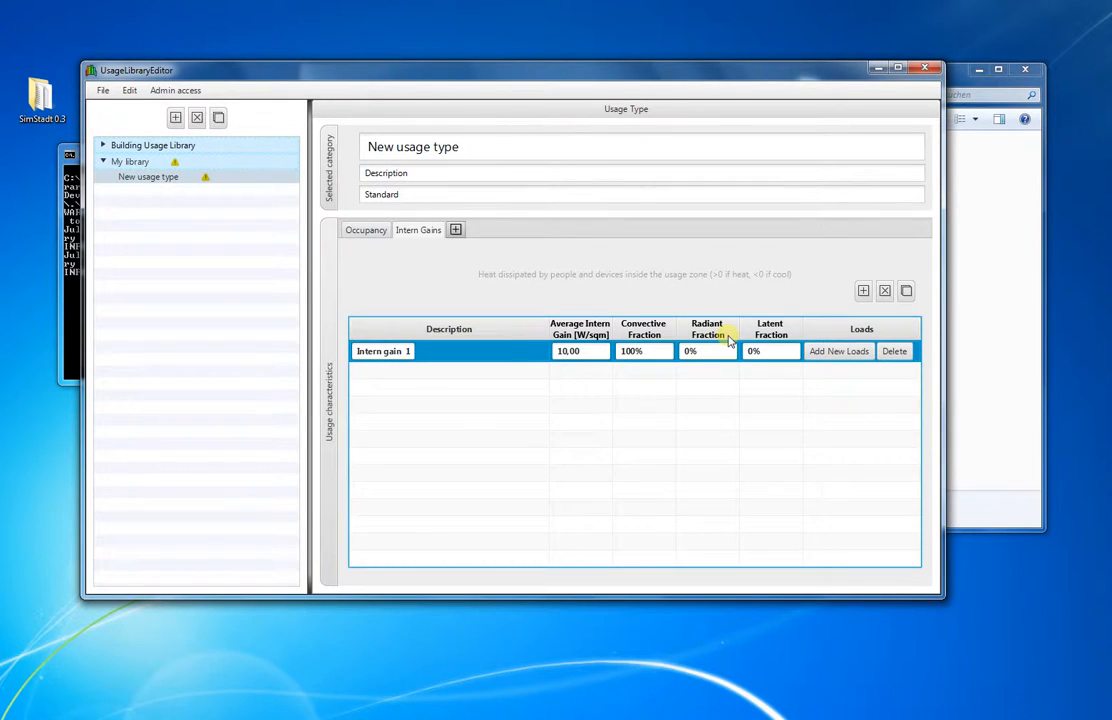
# Step: For Intern gain 1, enter a convective fraction of 50%, a radiant fraction of 40% and a latent fraction of 20%, in that order
pyautogui.click(644, 353)
pyautogui.write('50')
pyautogui.press('Return')
pyautogui.click(710, 352)
pyautogui.write('40')
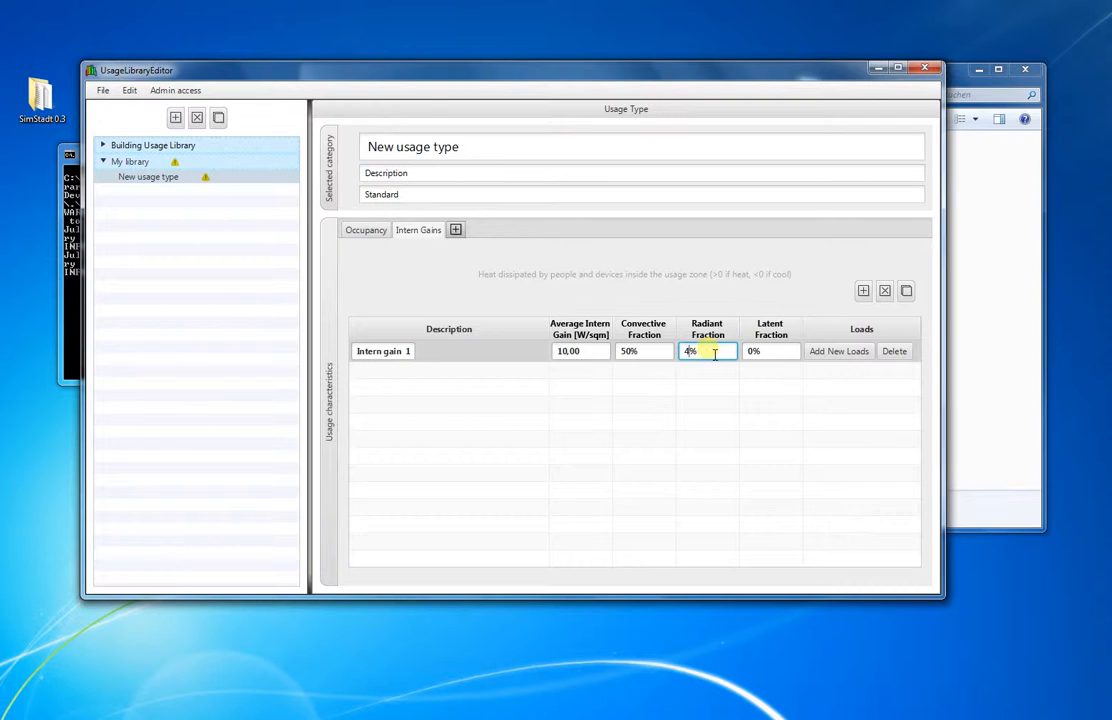
pyautogui.press('Return')
pyautogui.click(790, 358)
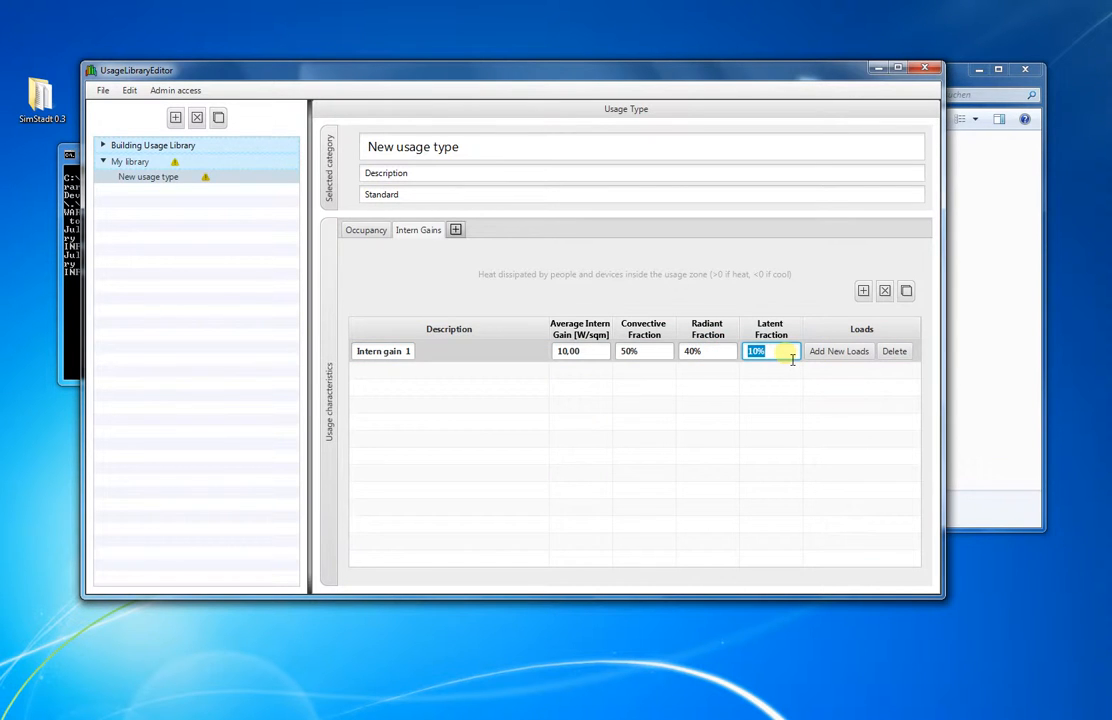
pyautogui.write('20')
pyautogui.press('Return')
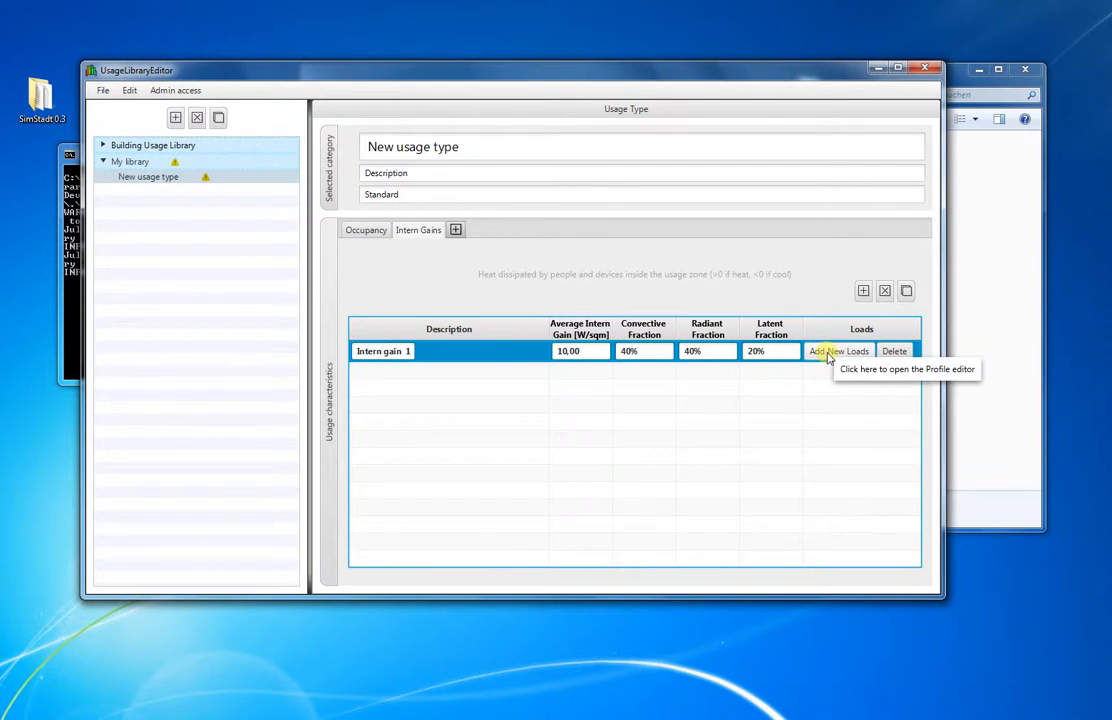
# Step: Add new loads to Intern gain 1, move the Profile editor below its table row, and enable the Week Day Profile
pyautogui.click(816, 350)
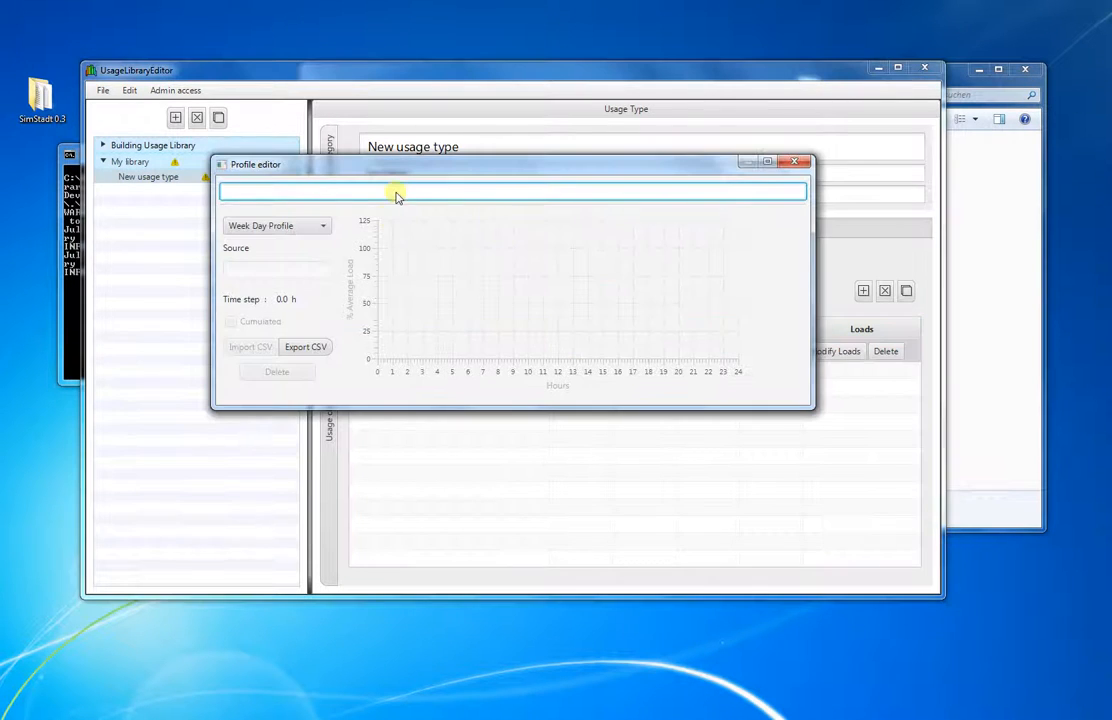
pyautogui.moveTo(405, 169); pyautogui.dragTo(496, 388)
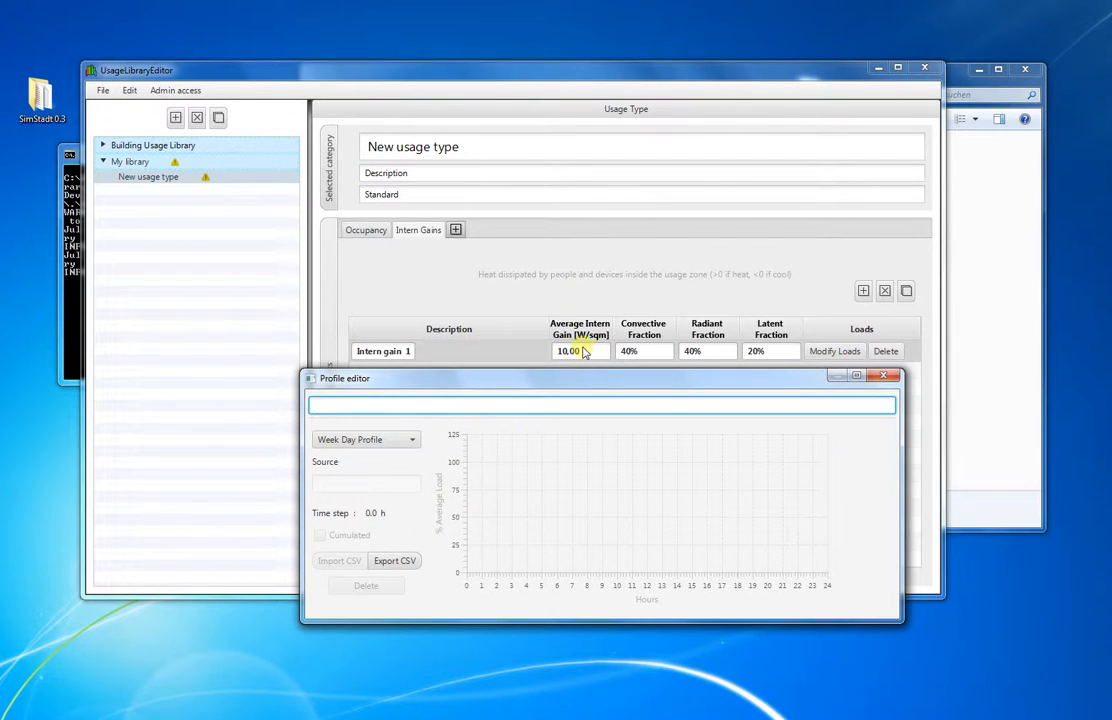
pyautogui.click(412, 441)
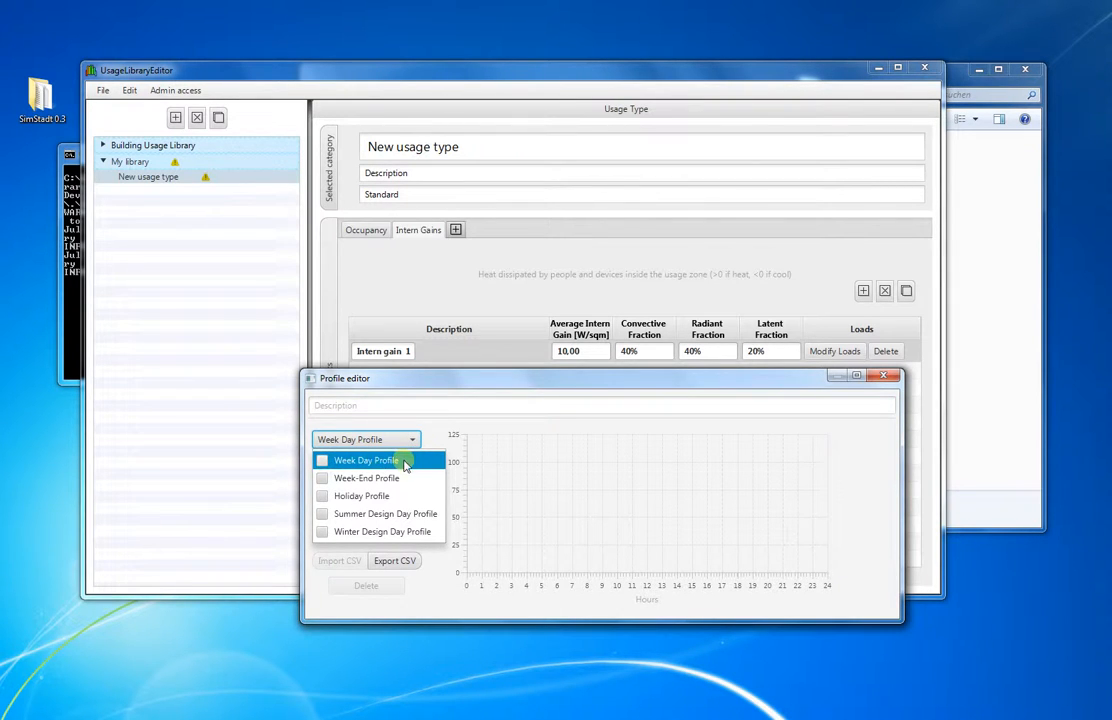
pyautogui.click(321, 465)
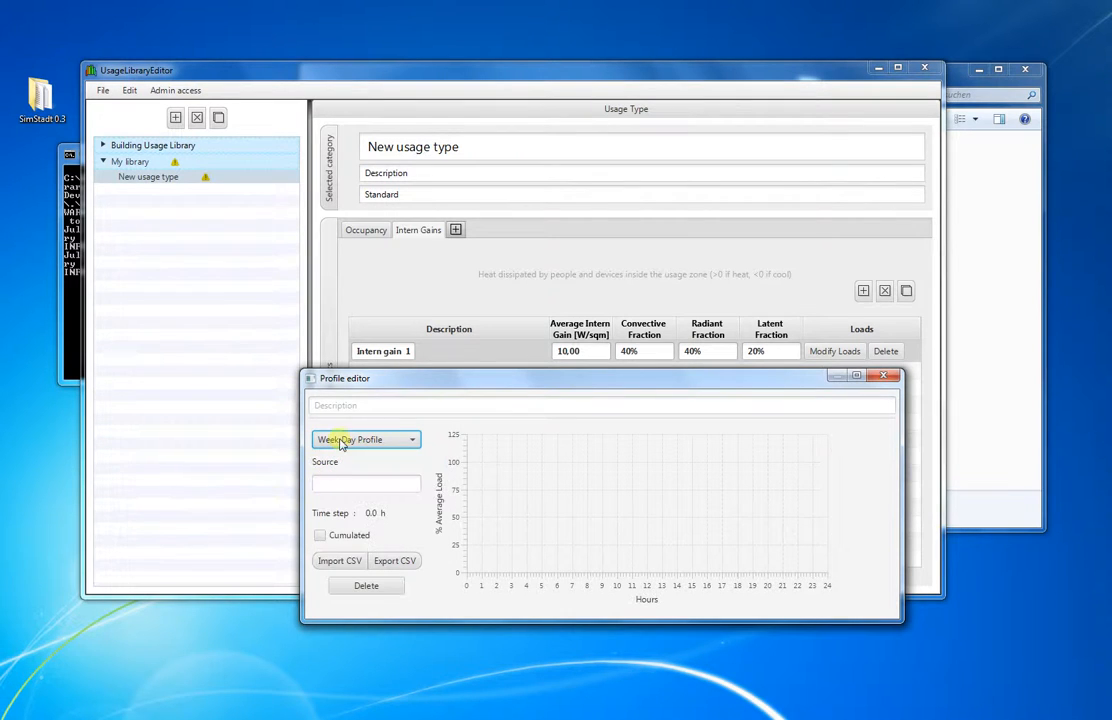
# Step: Import the CSV file MFH_DHW_Weekday(WWB) as the load data of the Week Day Profile
pyautogui.click(340, 562)
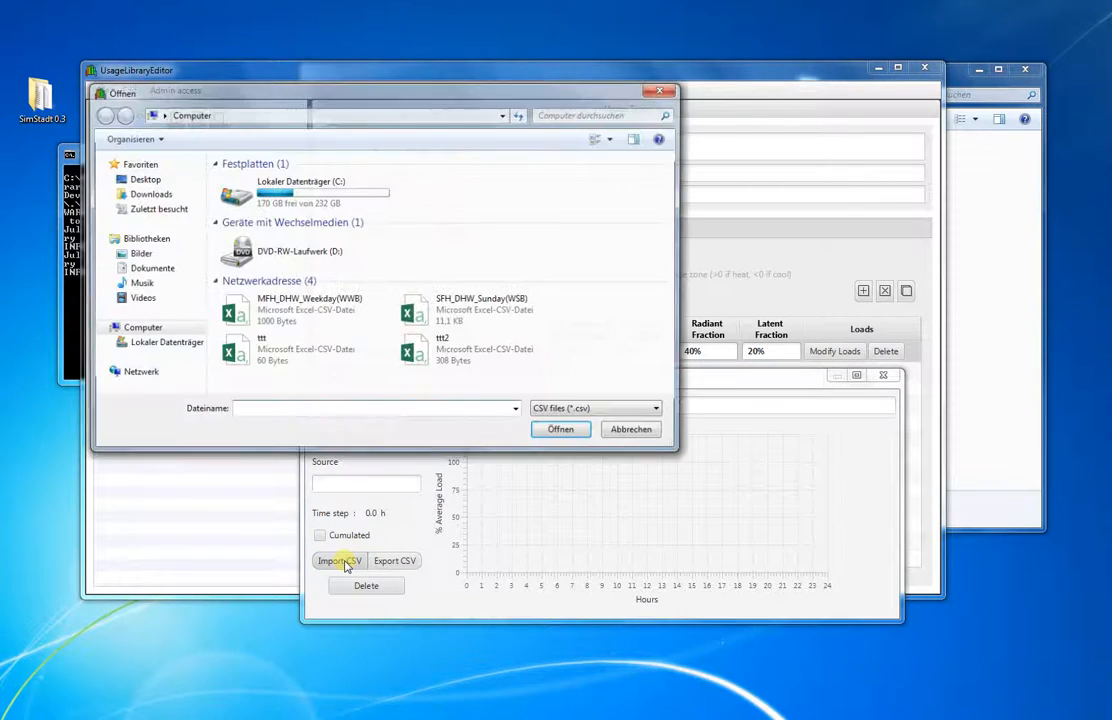
pyautogui.click(300, 310)
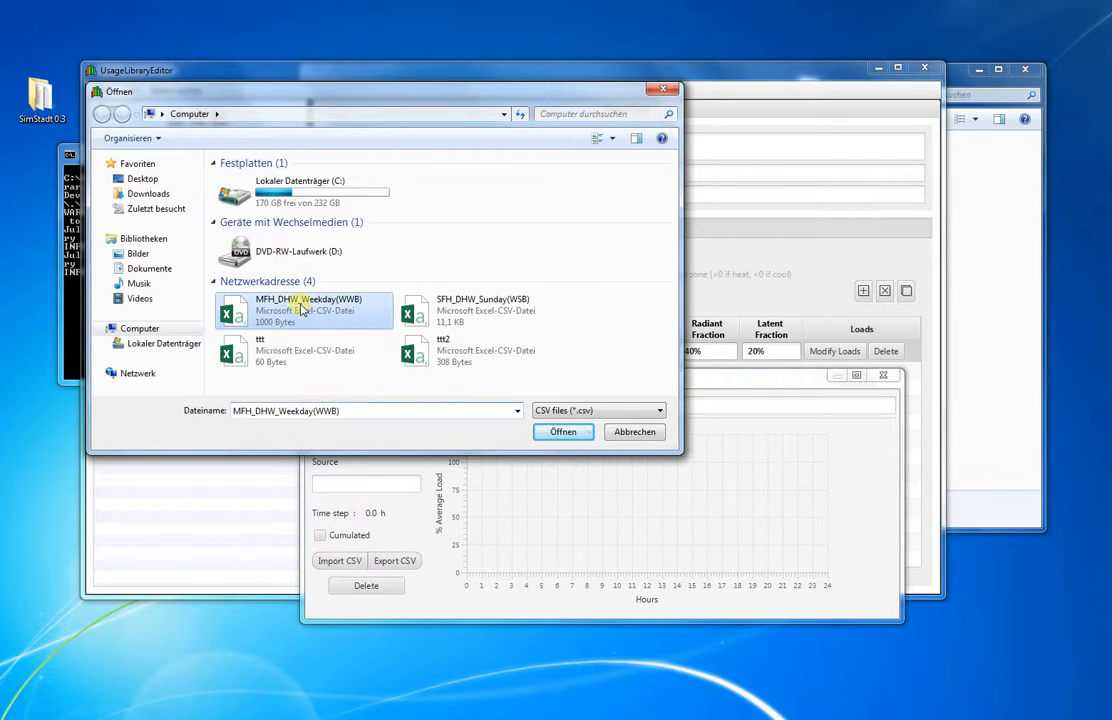
pyautogui.doubleClick(300, 310)
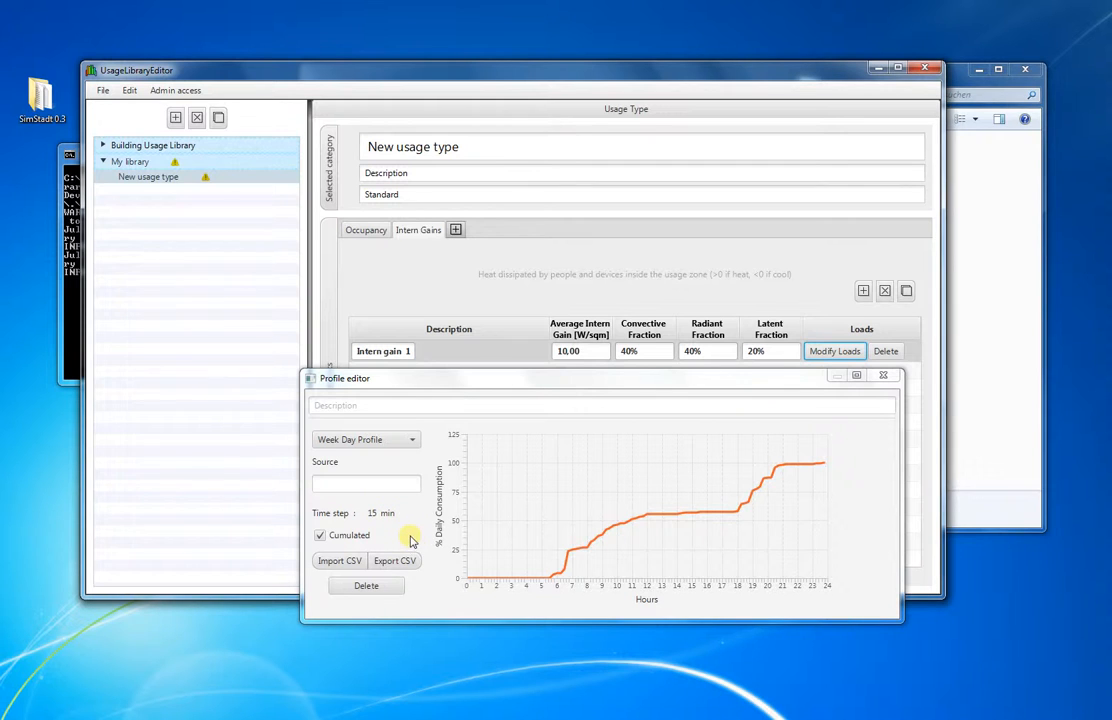
# Step: Show the imported Week Day Profile as non-cumulated loads and close the Profile editor
pyautogui.click(349, 537)
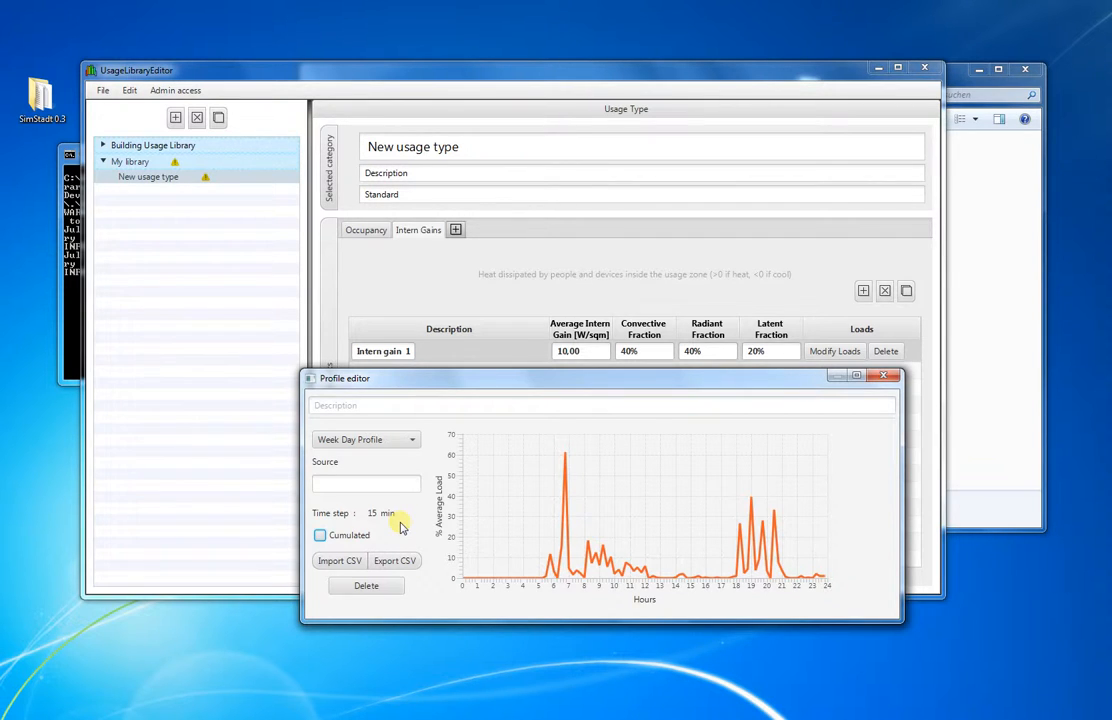
pyautogui.click(885, 377)
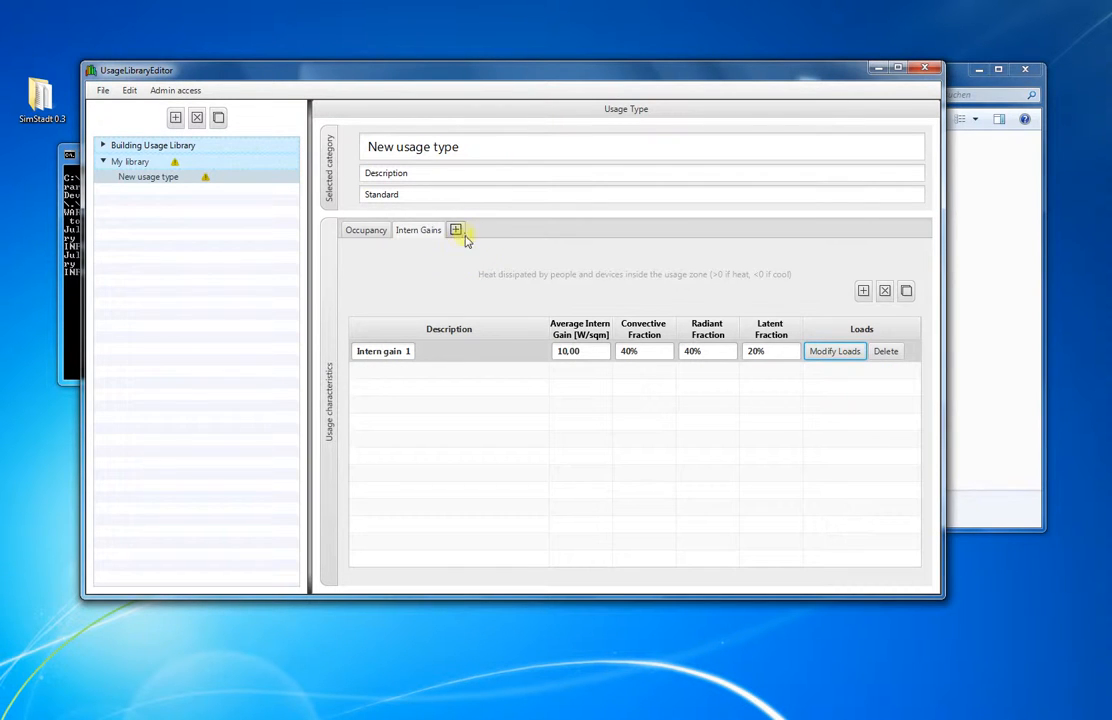
# Step: Add Domestic Hot Water to the usage characteristics and check which other characteristics can still be added
pyautogui.click(455, 230)
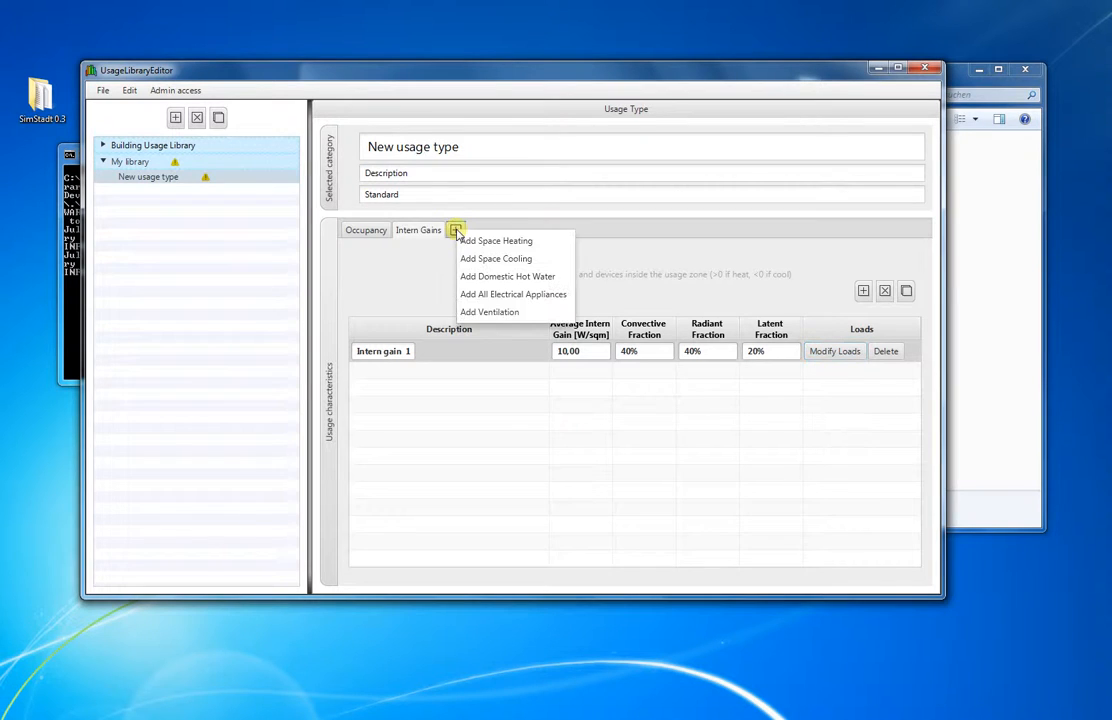
pyautogui.click(508, 277)
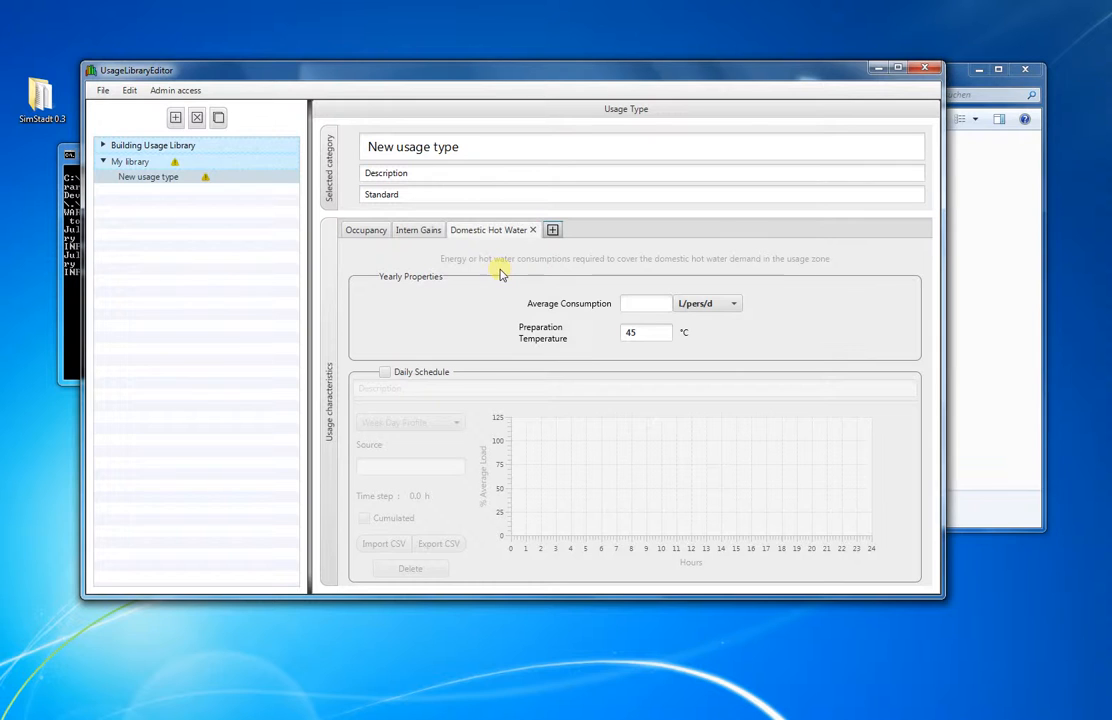
pyautogui.click(552, 231)
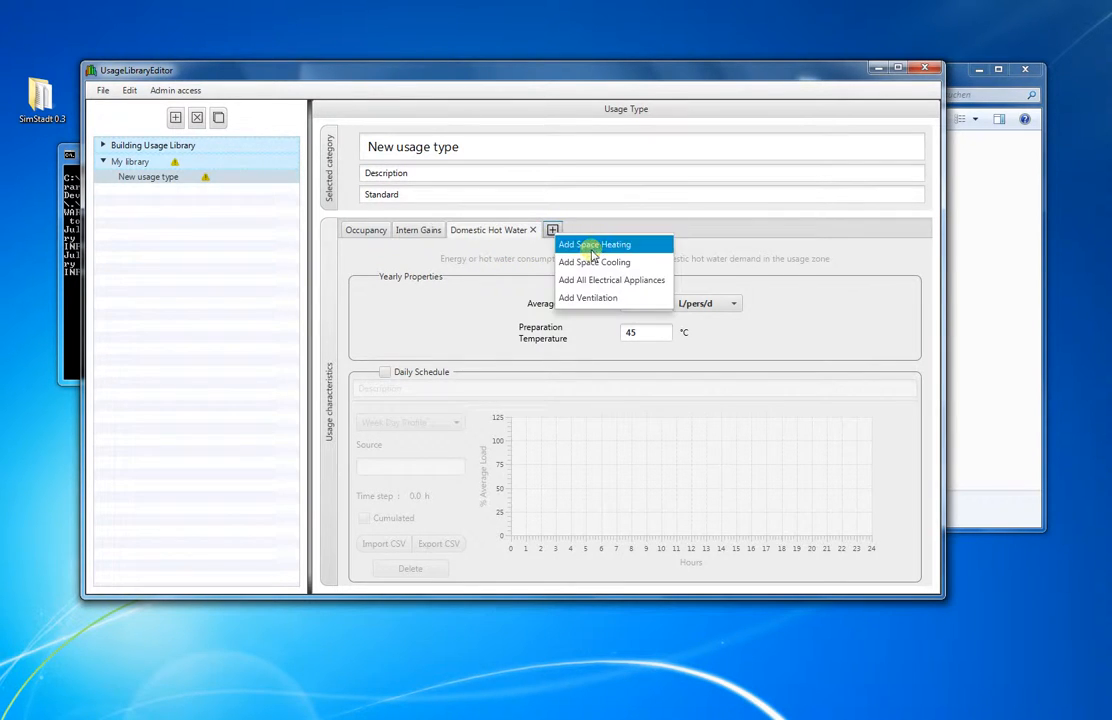
pyautogui.click(506, 250)
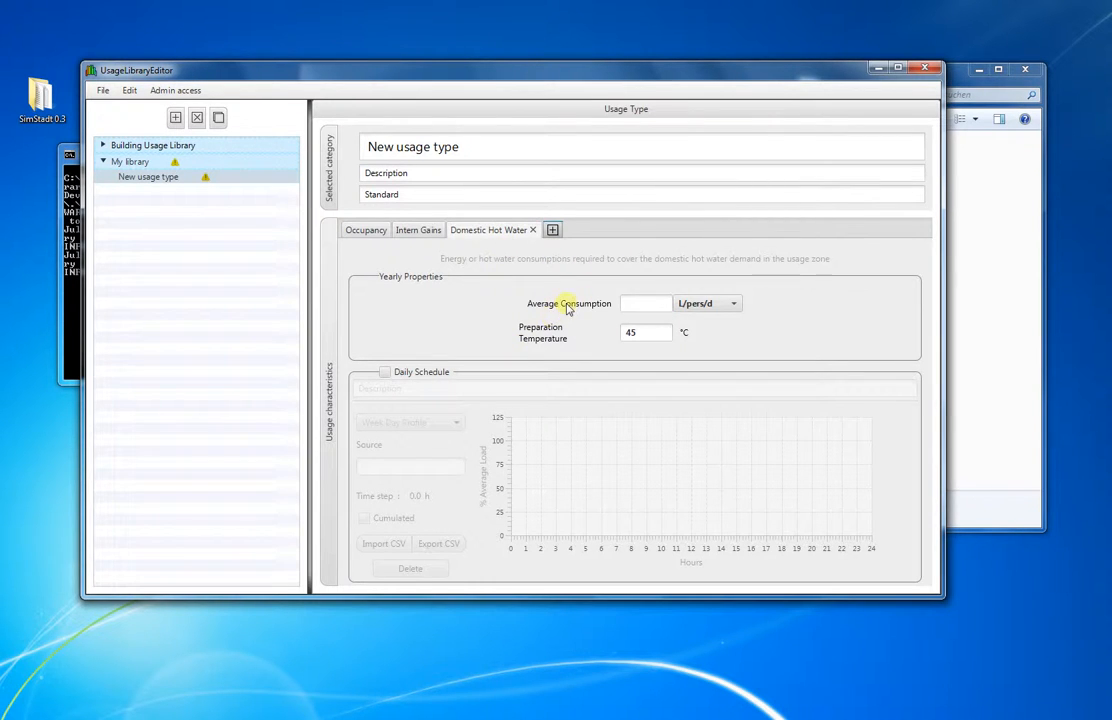
# Step: For the average hot water consumption, try the unit kWh/pers/d and settle on kWh/sqm/yr
pyautogui.click(733, 306)
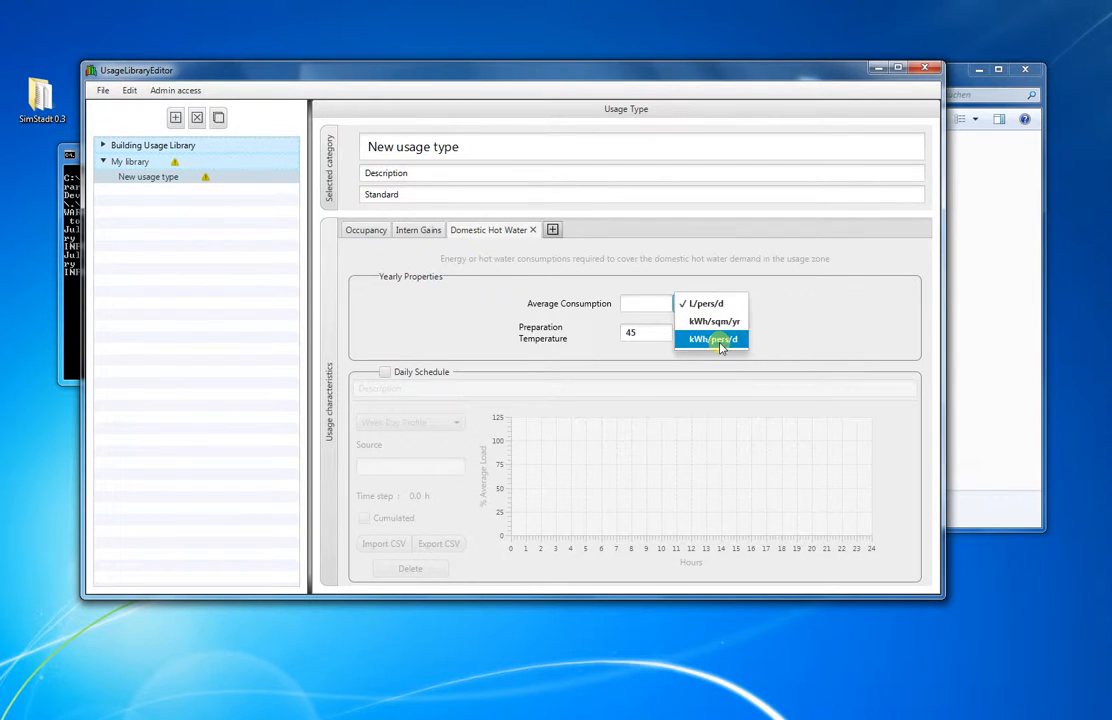
pyautogui.click(719, 342)
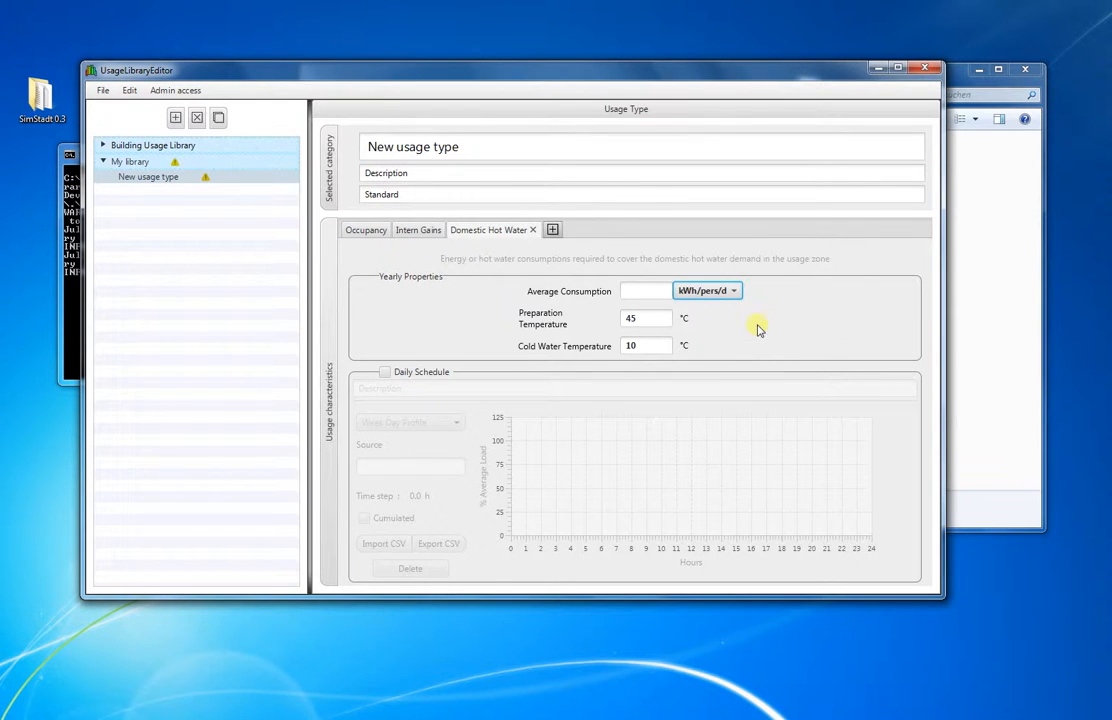
pyautogui.click(662, 353)
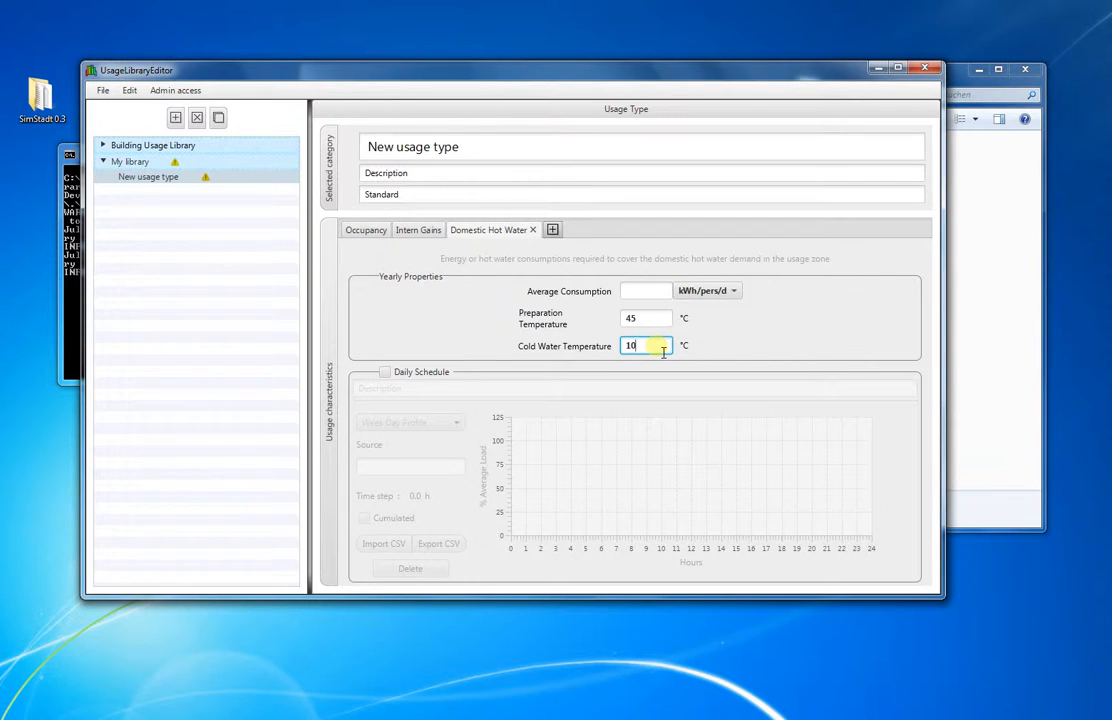
pyautogui.click(736, 294)
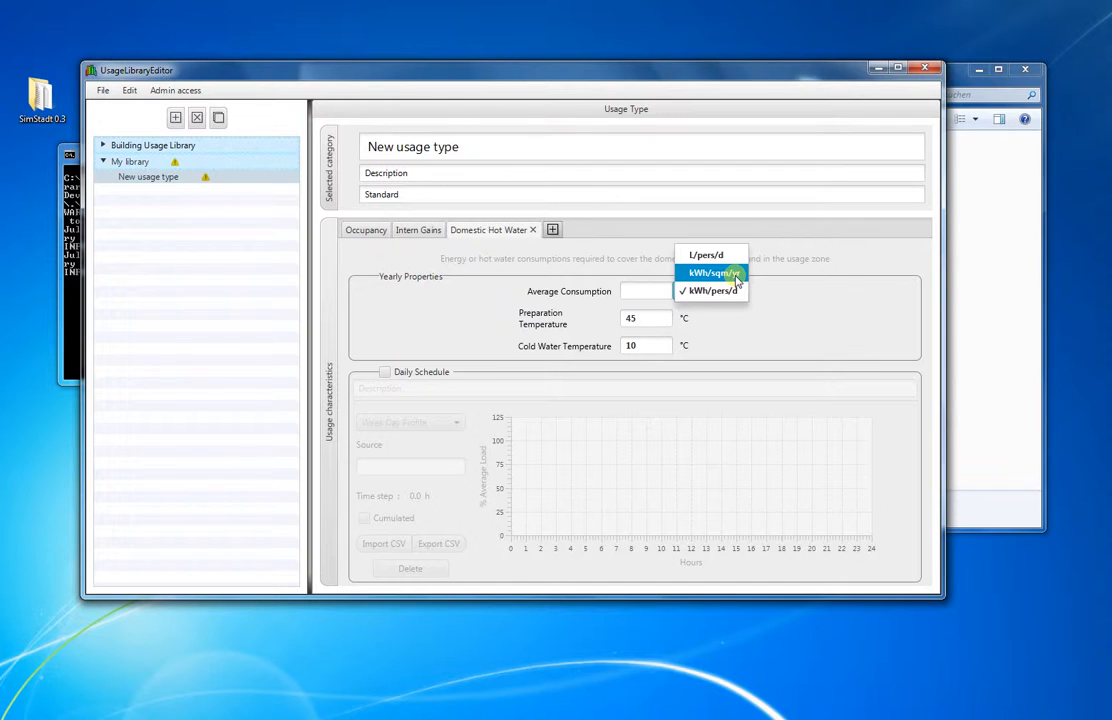
pyautogui.click(736, 277)
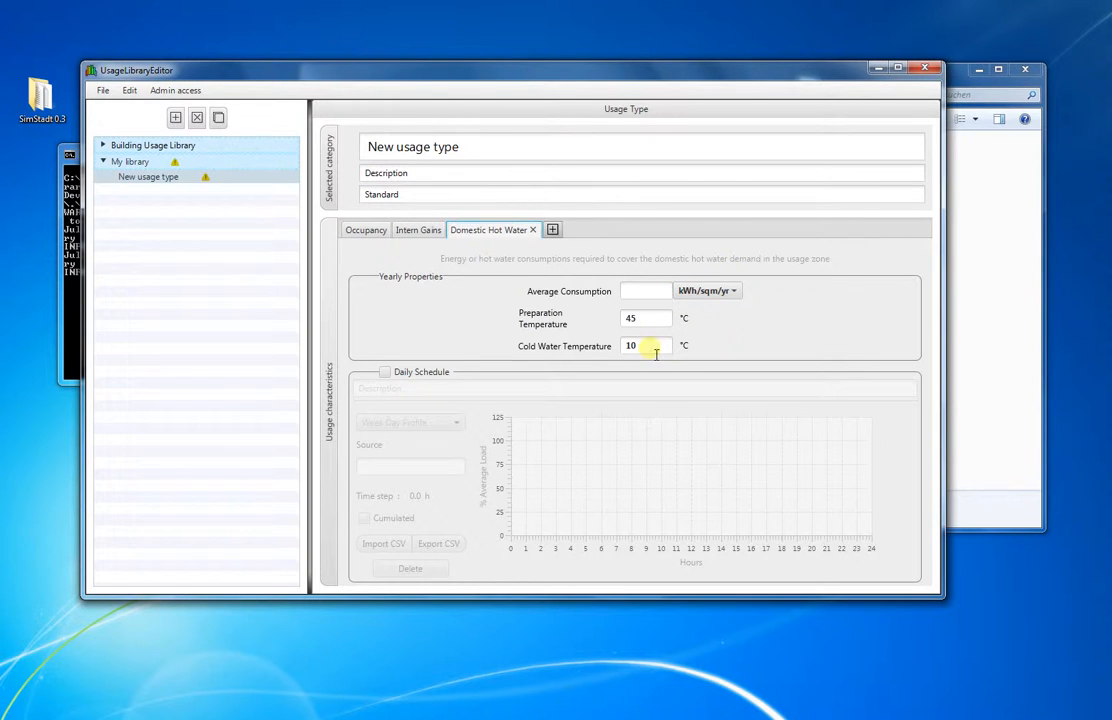
# Step: Try to enter an average hot water consumption of 12 kWh/sqm/yr while leaving the occupancy density empty
pyautogui.click(365, 230)
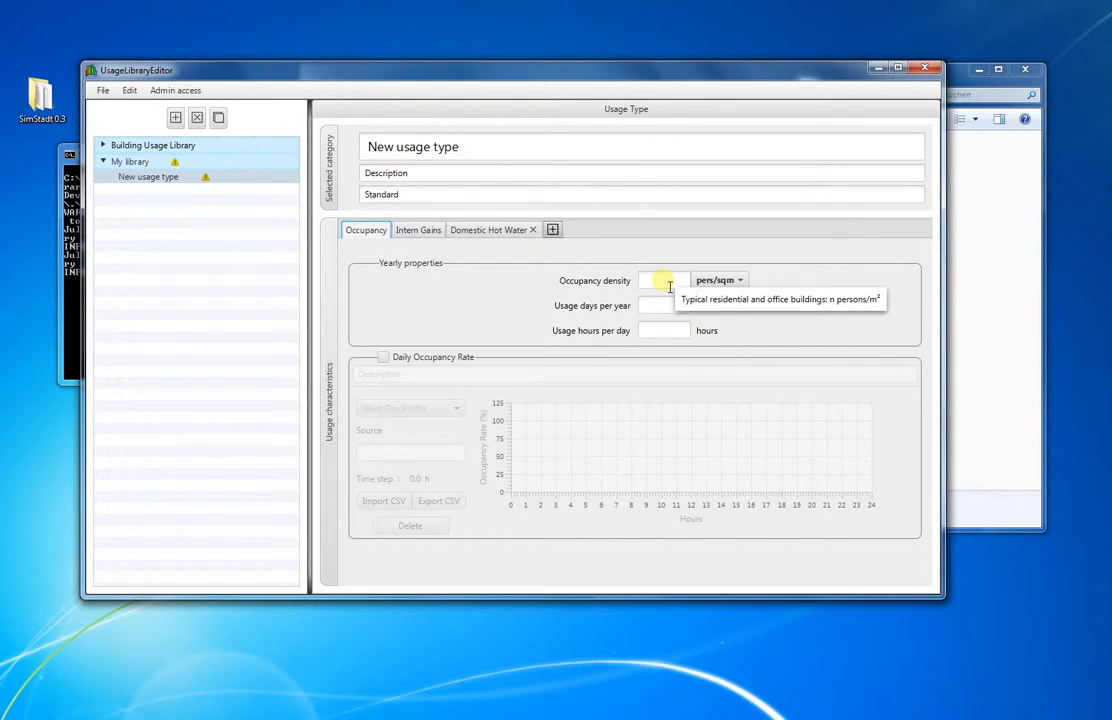
pyautogui.click(670, 284)
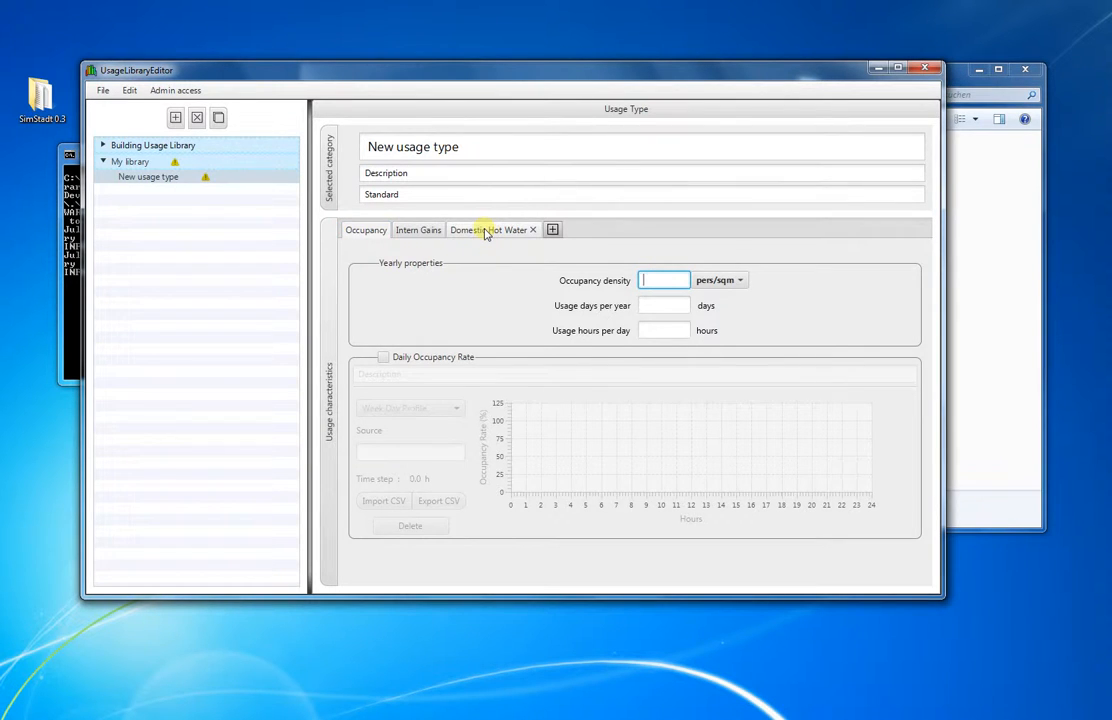
pyautogui.click(486, 231)
pyautogui.click(656, 295)
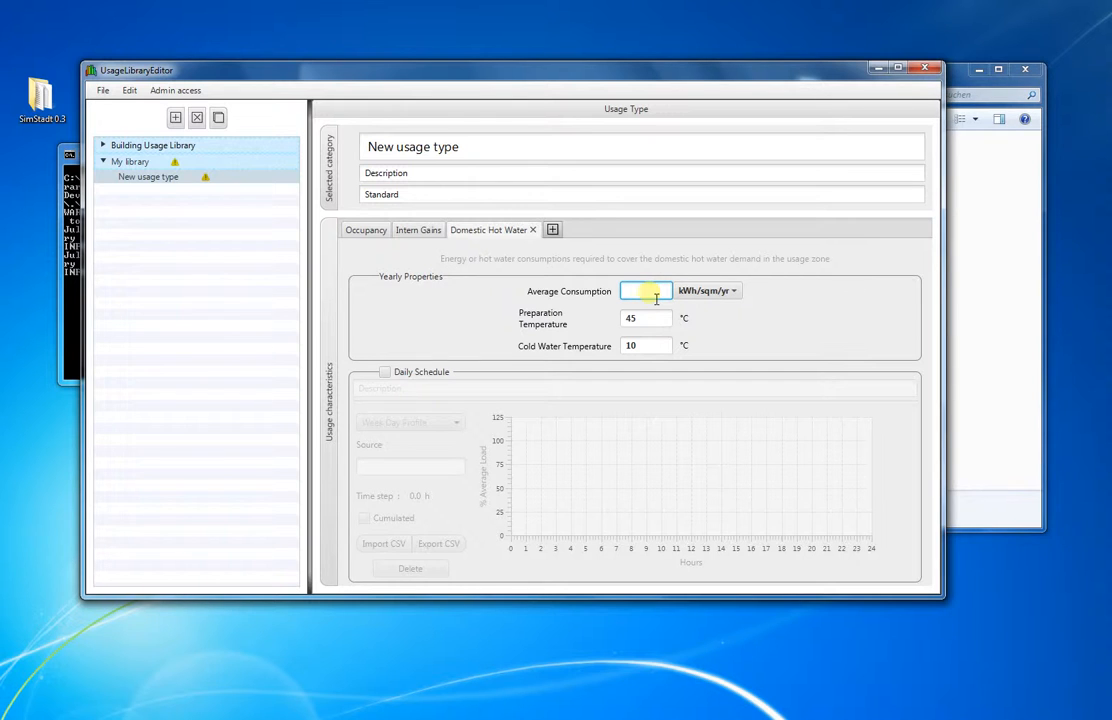
pyautogui.write('12')
pyautogui.press('Return')
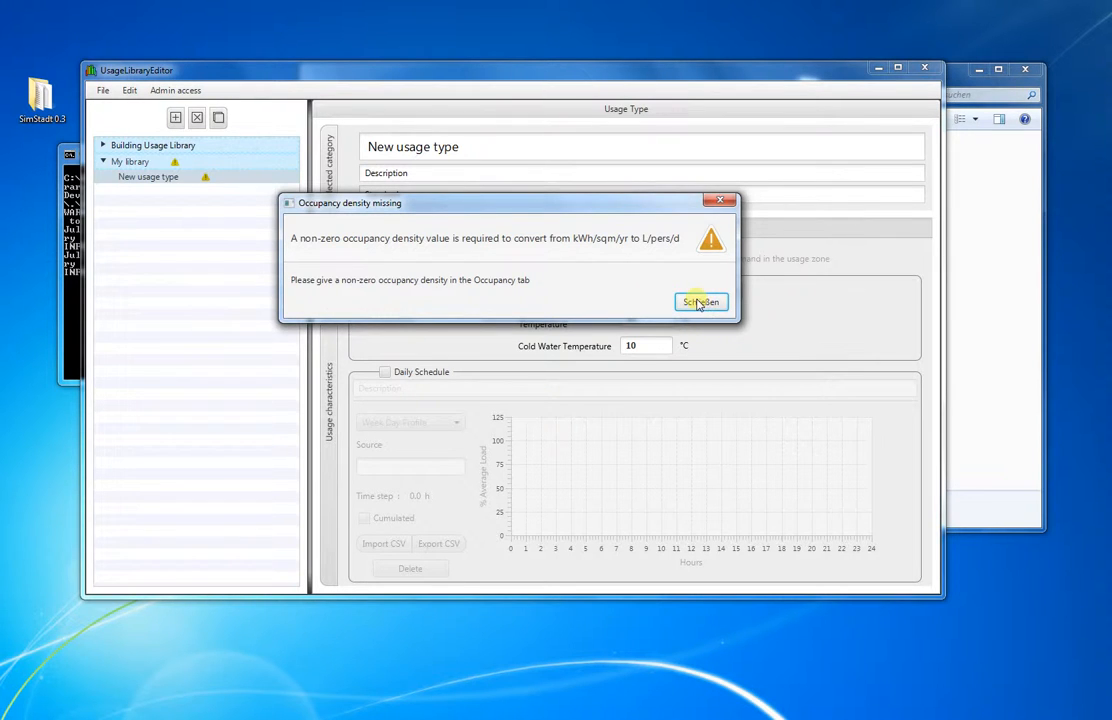
pyautogui.click(702, 302)
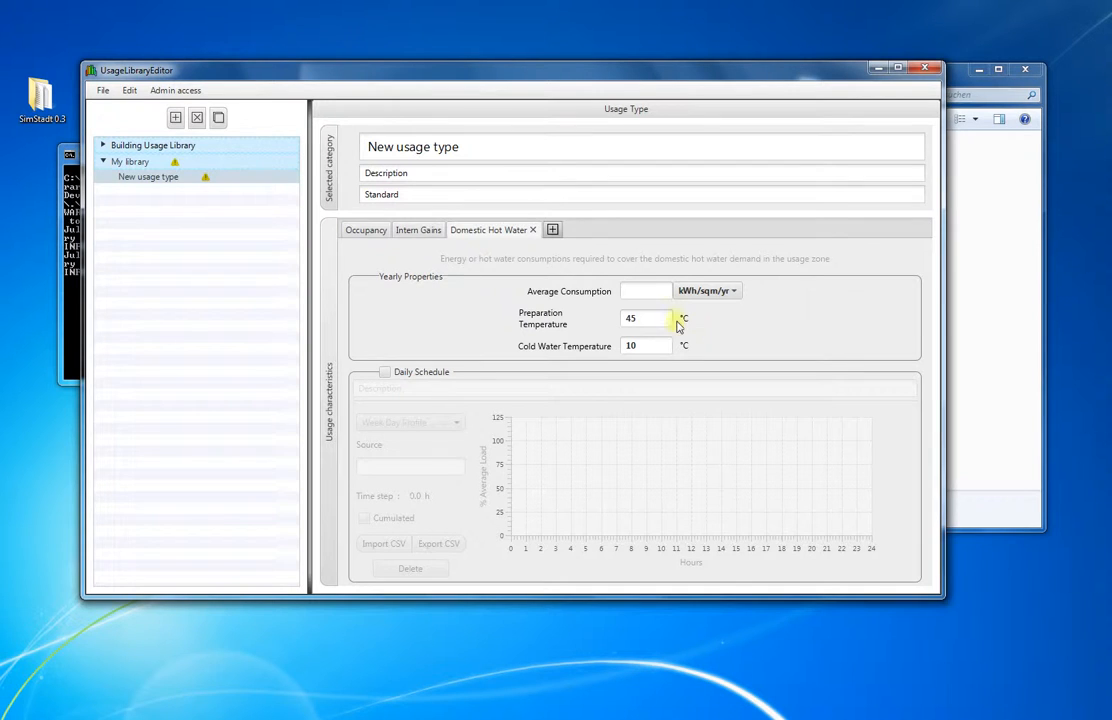
# Step: Set the usage type's occupancy density to 1 pers/sqm
pyautogui.click(365, 231)
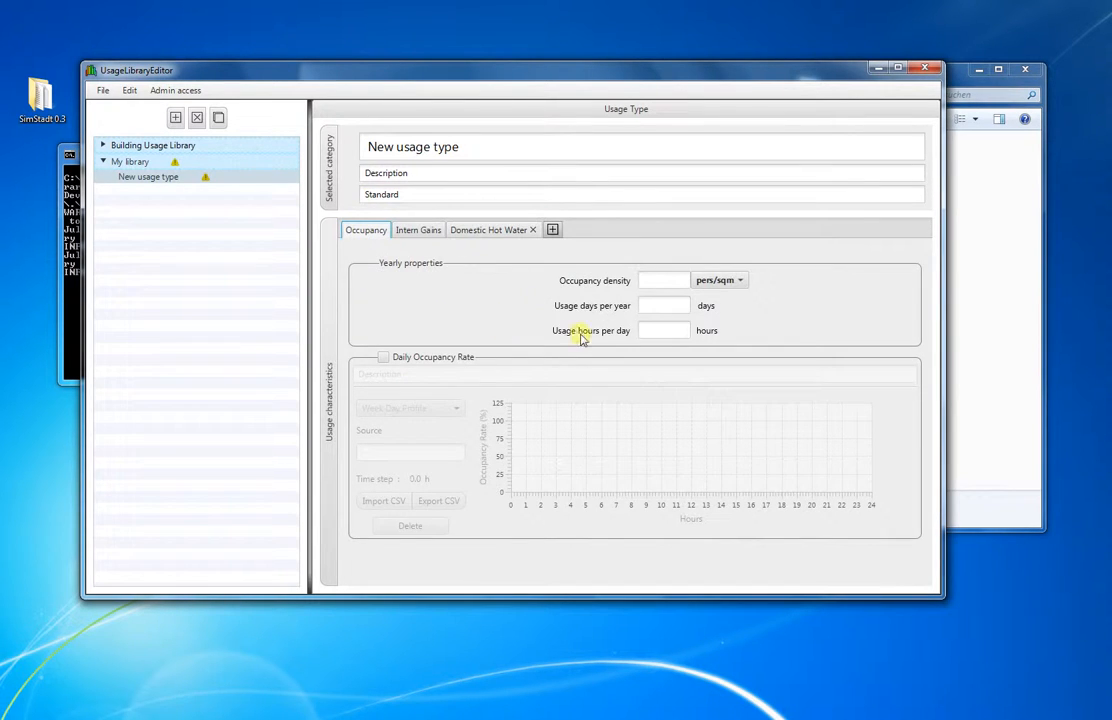
pyautogui.click(663, 282)
pyautogui.write('1')
pyautogui.press('Tab')
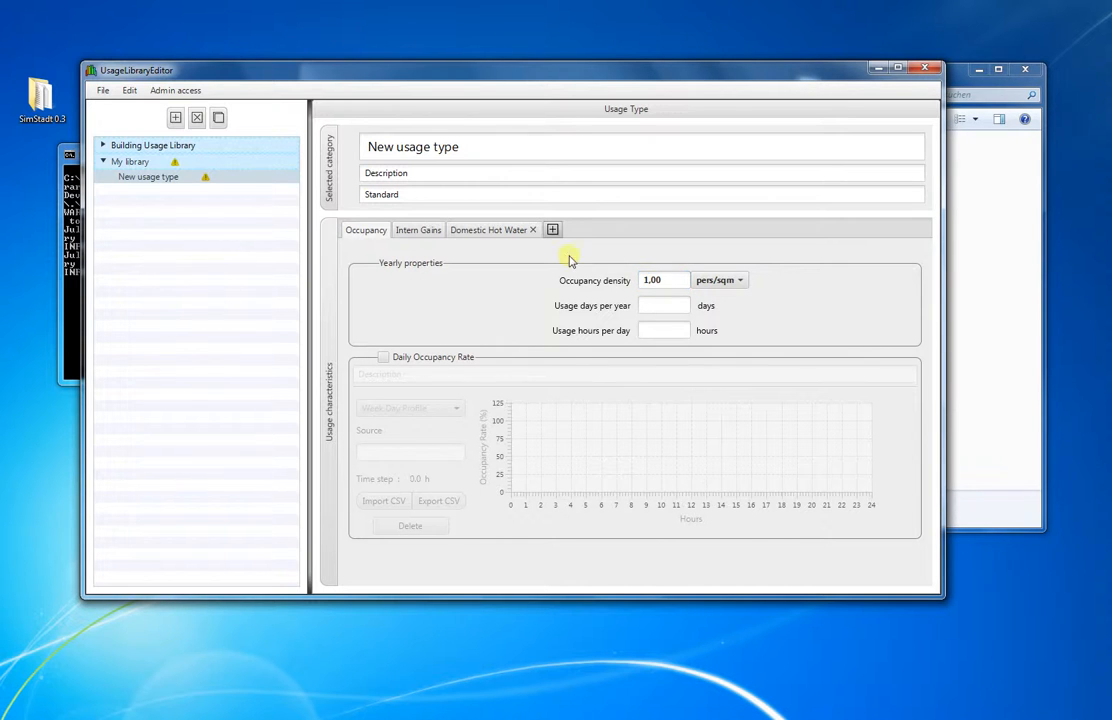
# Step: Set the average domestic hot water consumption to 10 kWh/sqm/yr
pyautogui.click(475, 230)
pyautogui.click(658, 291)
pyautogui.write('10')
pyautogui.press('Tab')
pyautogui.click(722, 326)
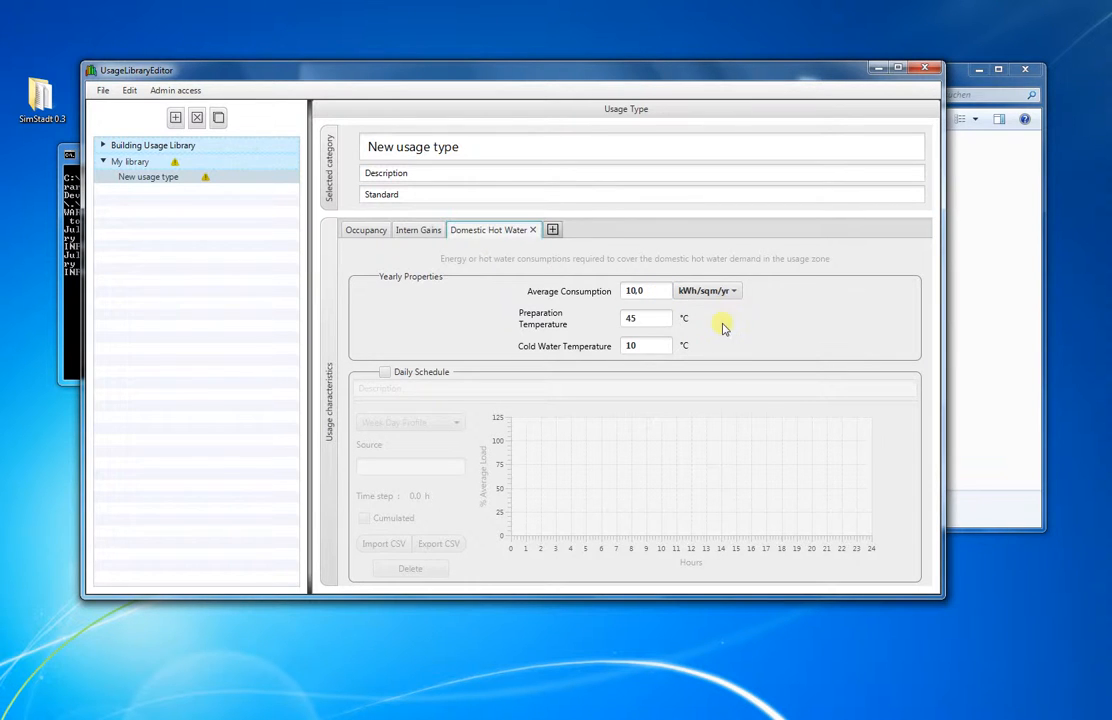
# Step: Add Ventilation to the usage characteristics and set the healthy air change rate unit to cbm/hour/sqm
pyautogui.click(553, 229)
pyautogui.click(595, 295)
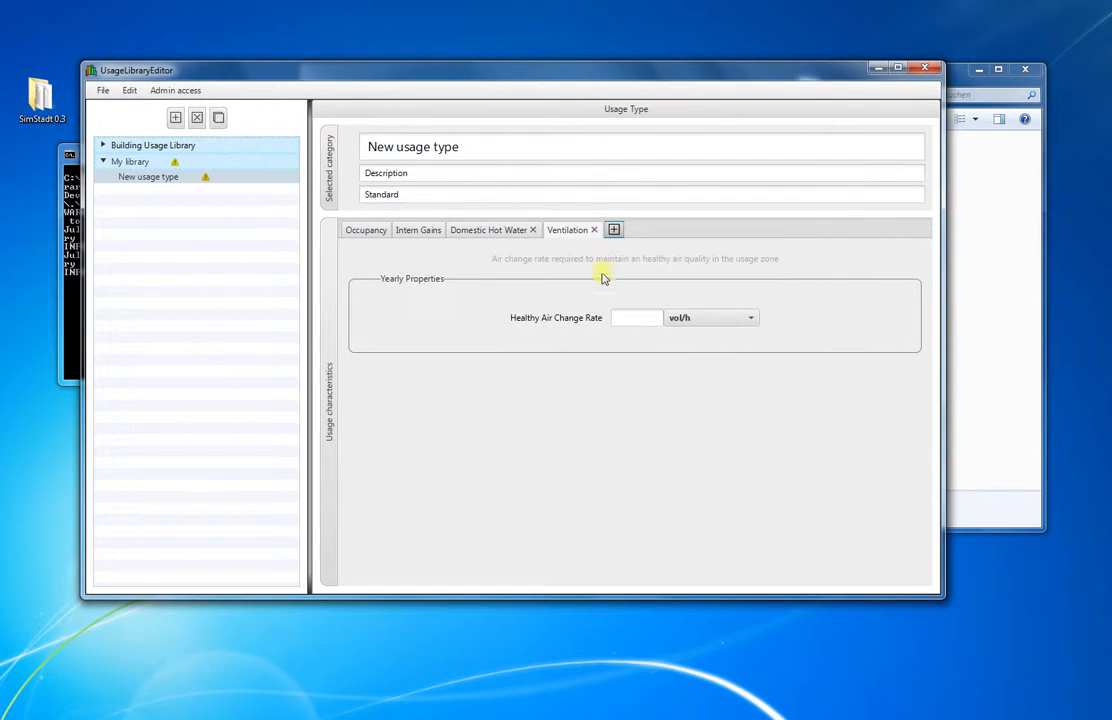
pyautogui.click(749, 318)
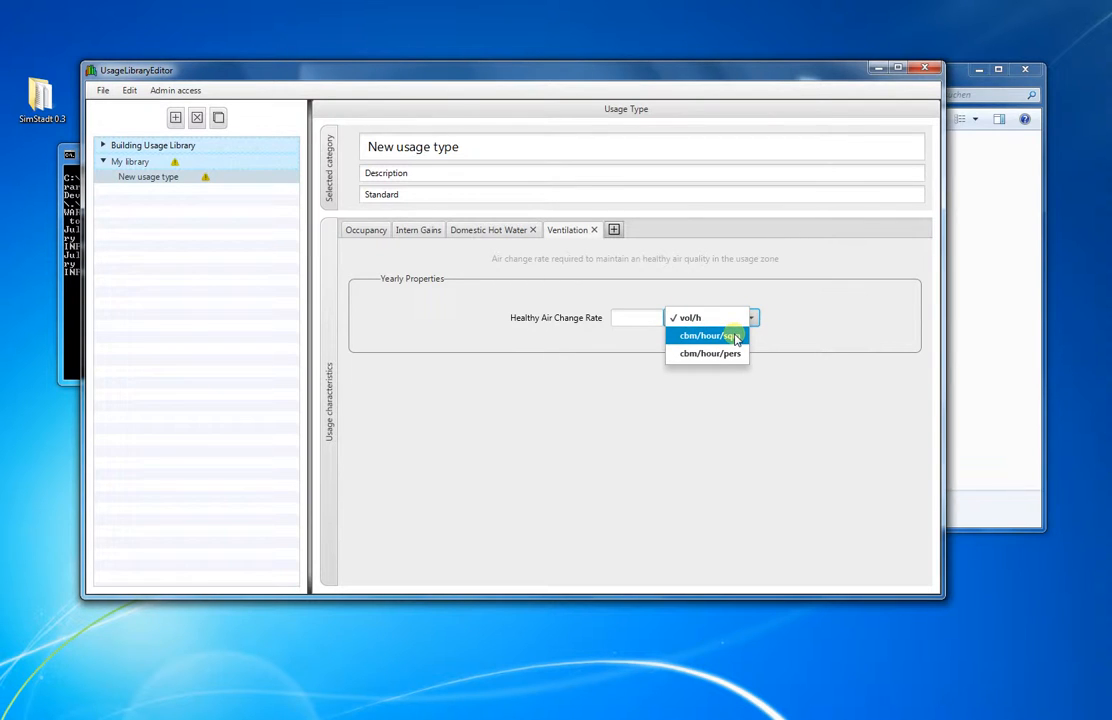
pyautogui.click(736, 340)
pyautogui.moveTo(643, 340); pyautogui.dragTo(604, 345)
pyautogui.click(659, 341)
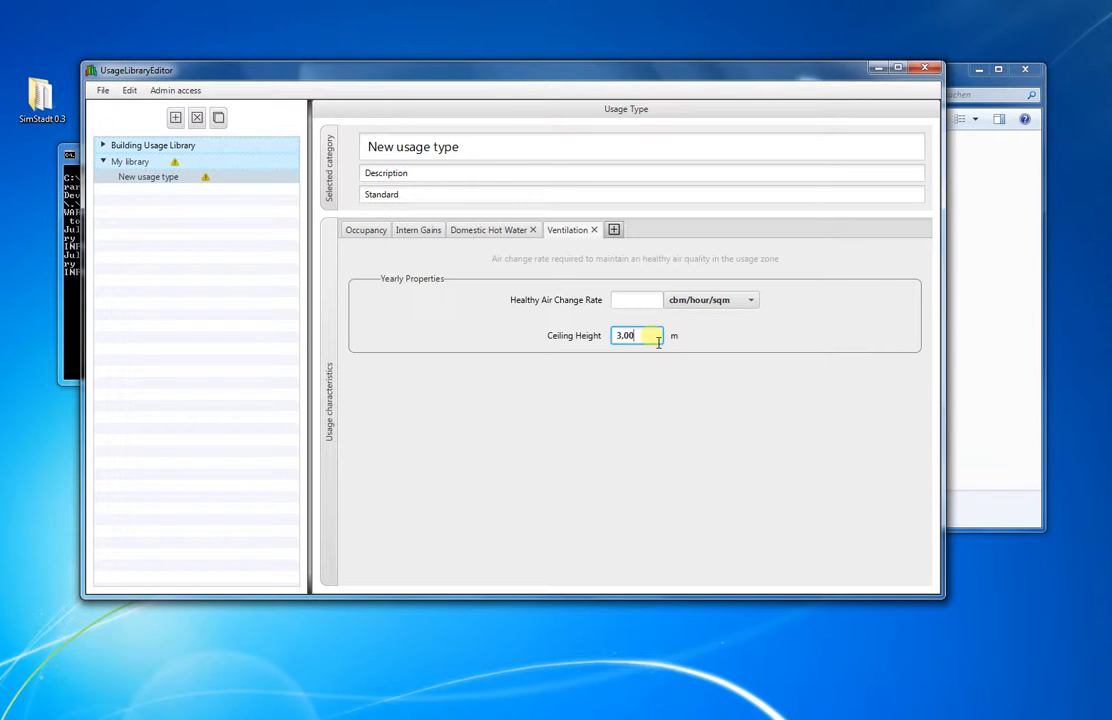
# Step: Change the healthy air change rate unit to cbm/hour/pers, check the occupancy density, and return to the ventilation properties
pyautogui.click(727, 301)
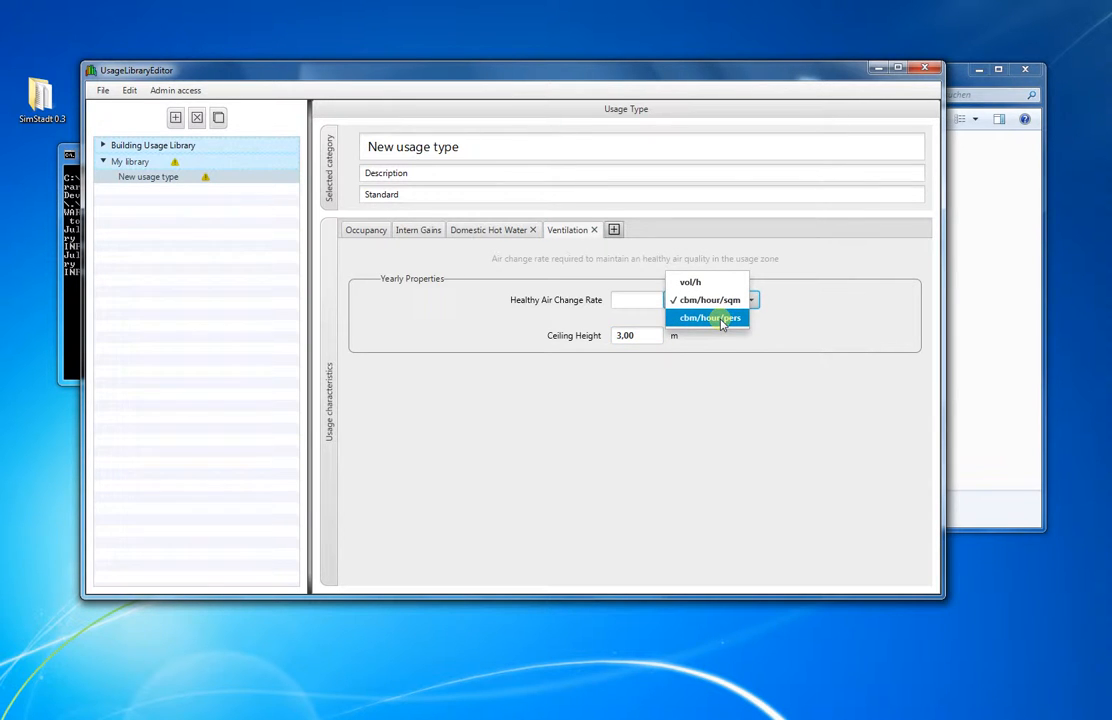
pyautogui.click(722, 319)
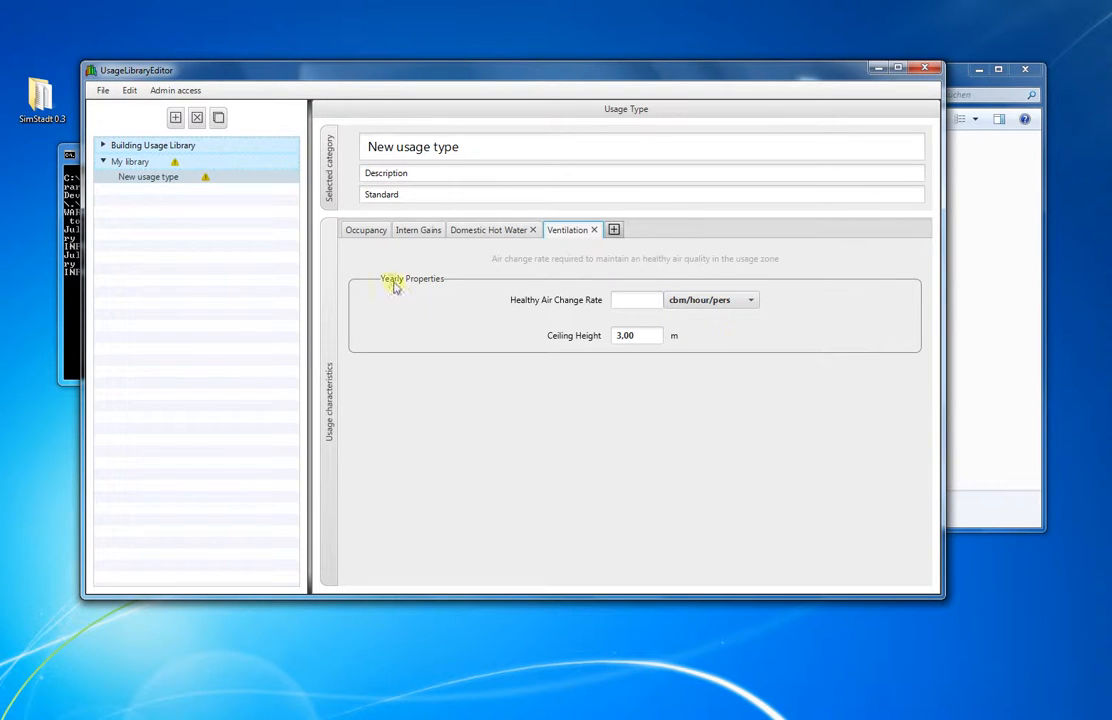
pyautogui.click(367, 232)
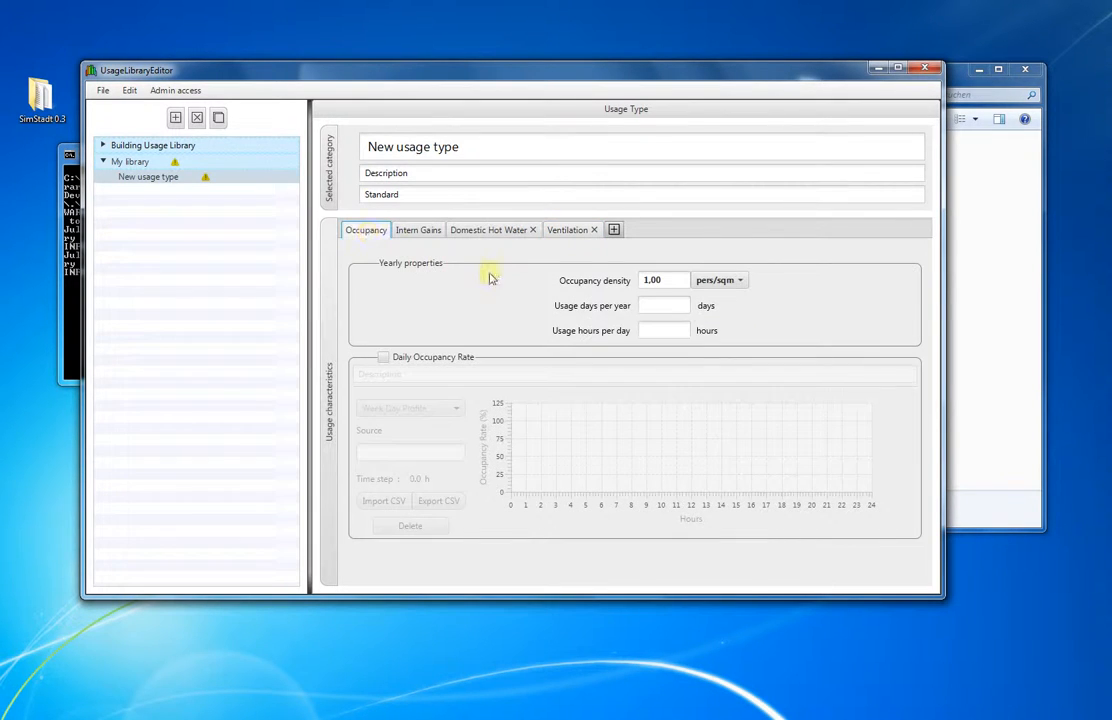
pyautogui.click(566, 230)
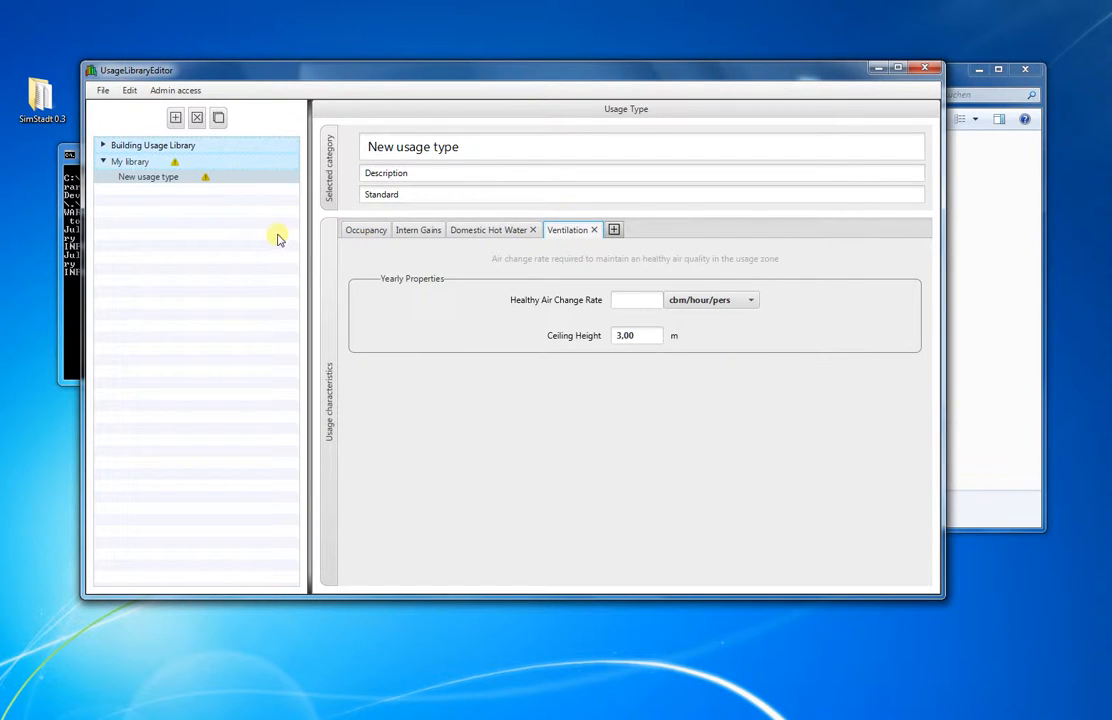
# Step: Add a variant to New usage type in My library and select that variant
pyautogui.click(188, 180)
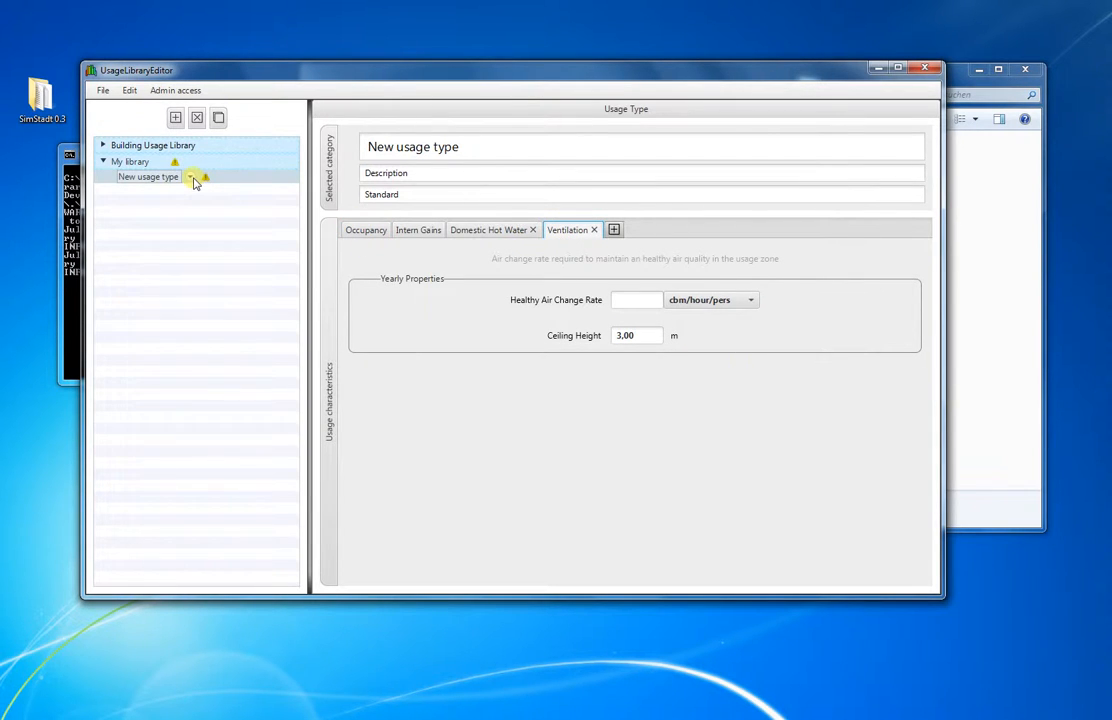
pyautogui.click(192, 178)
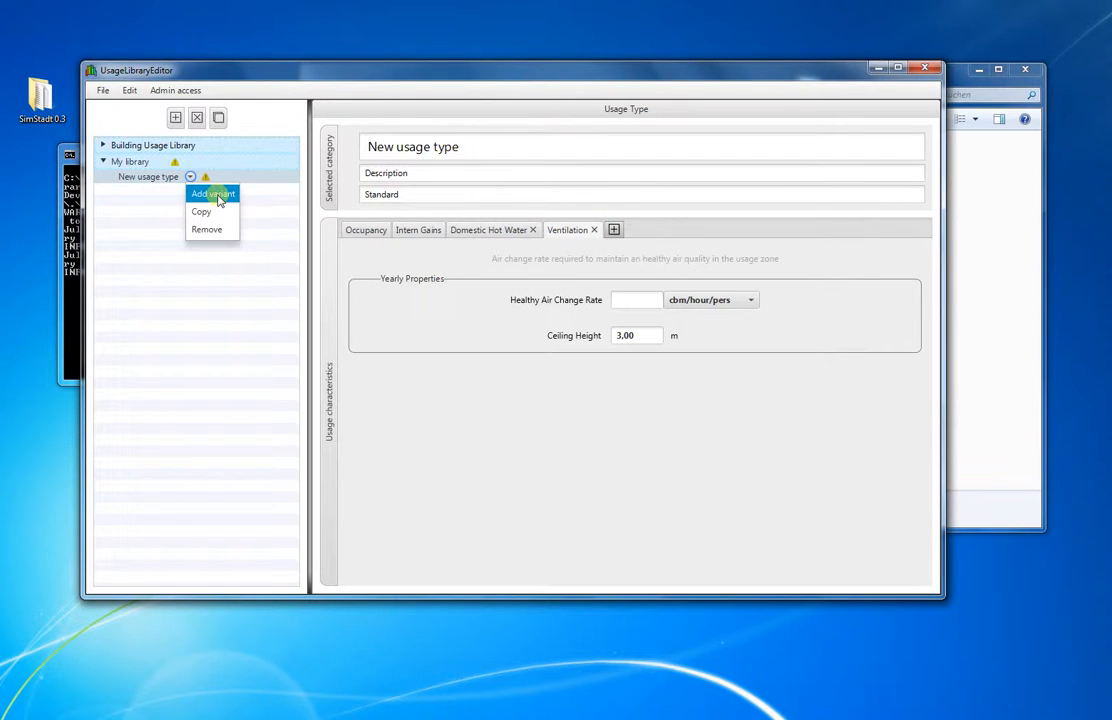
pyautogui.click(218, 196)
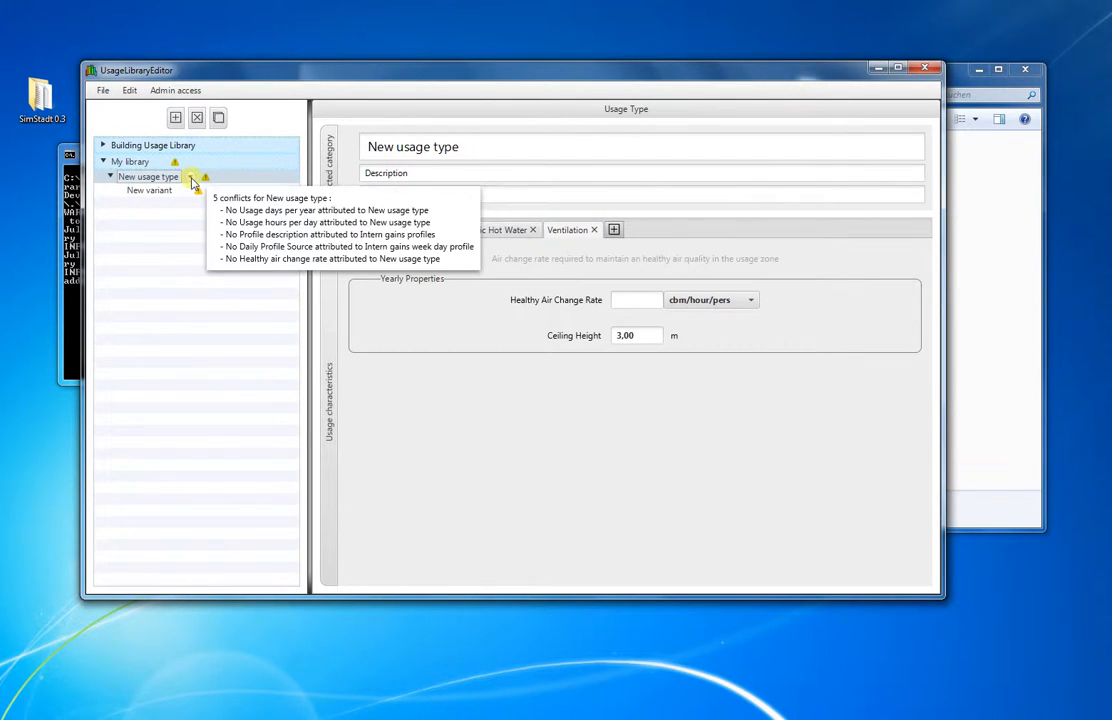
pyautogui.click(192, 179)
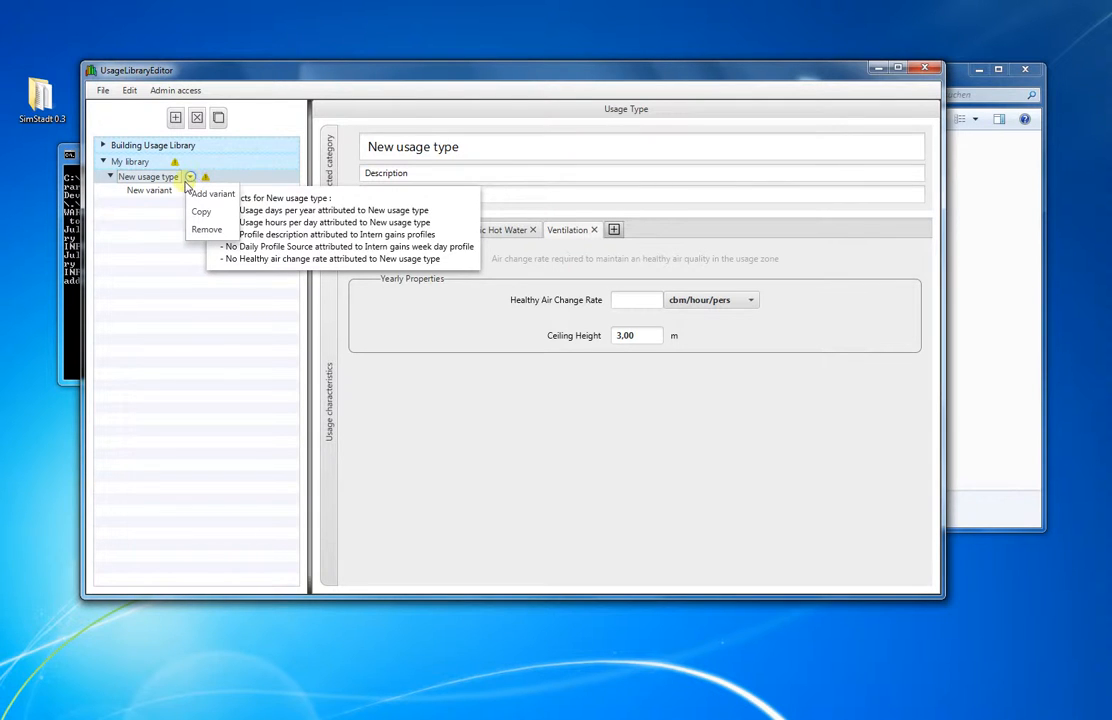
pyautogui.click(216, 198)
pyautogui.click(233, 197)
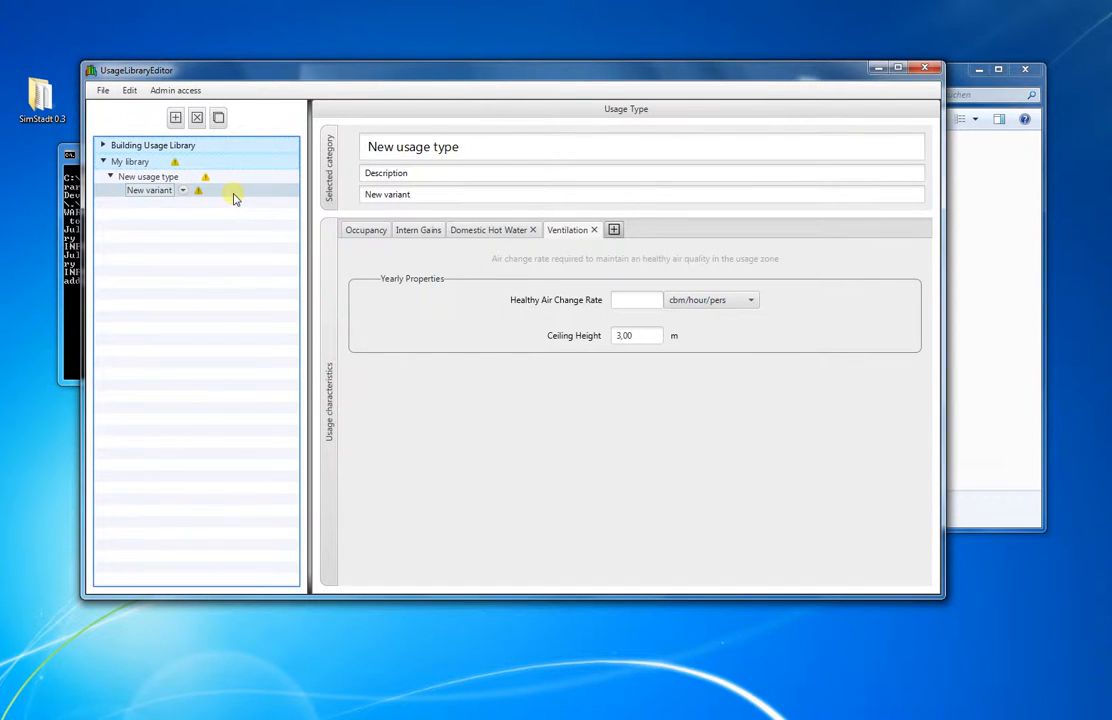
# Step: Set the occupancy density of the new variant to 10 pers/sqm
pyautogui.click(648, 337)
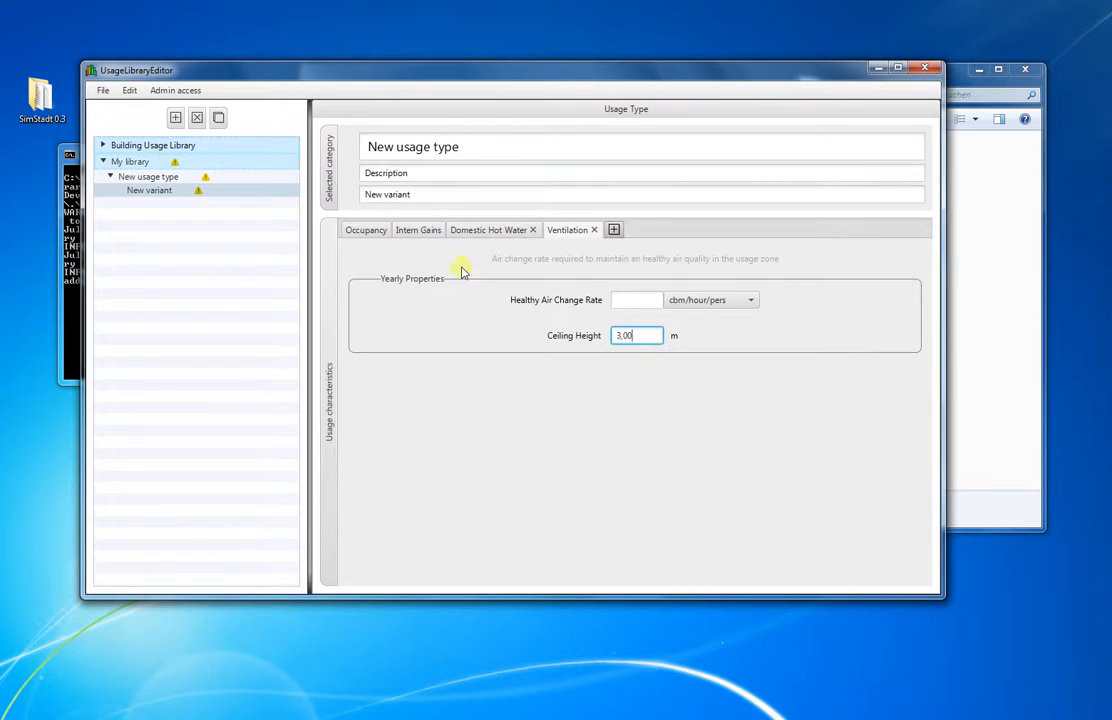
pyautogui.click(365, 232)
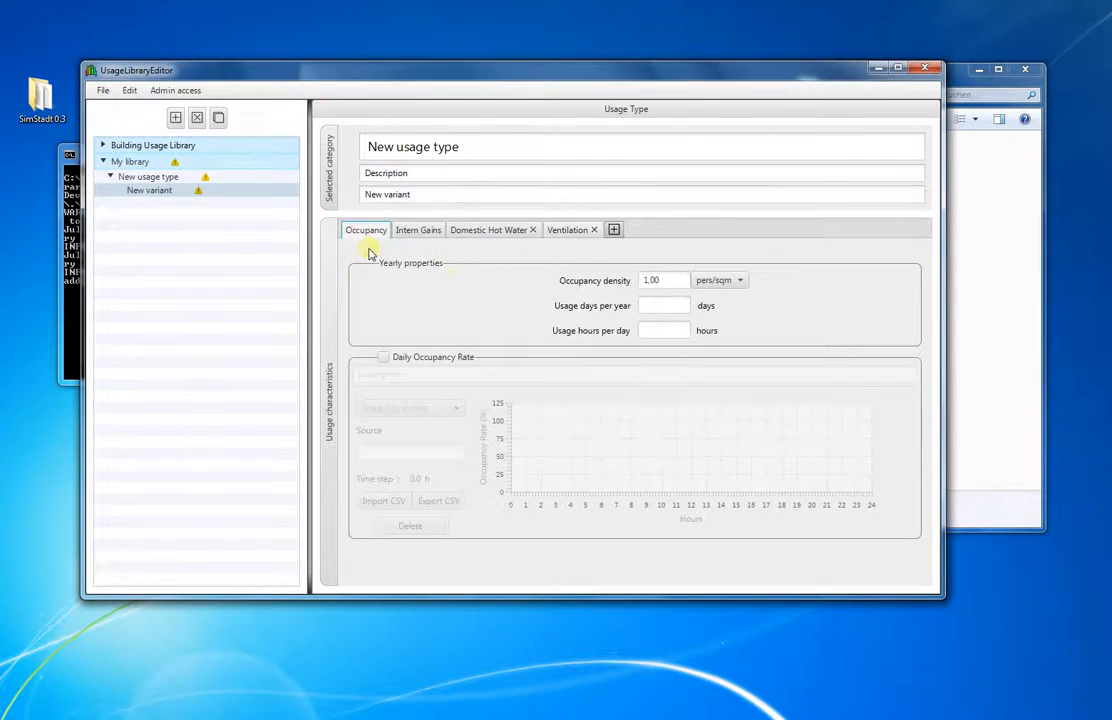
pyautogui.doubleClick(665, 286)
pyautogui.write('10')
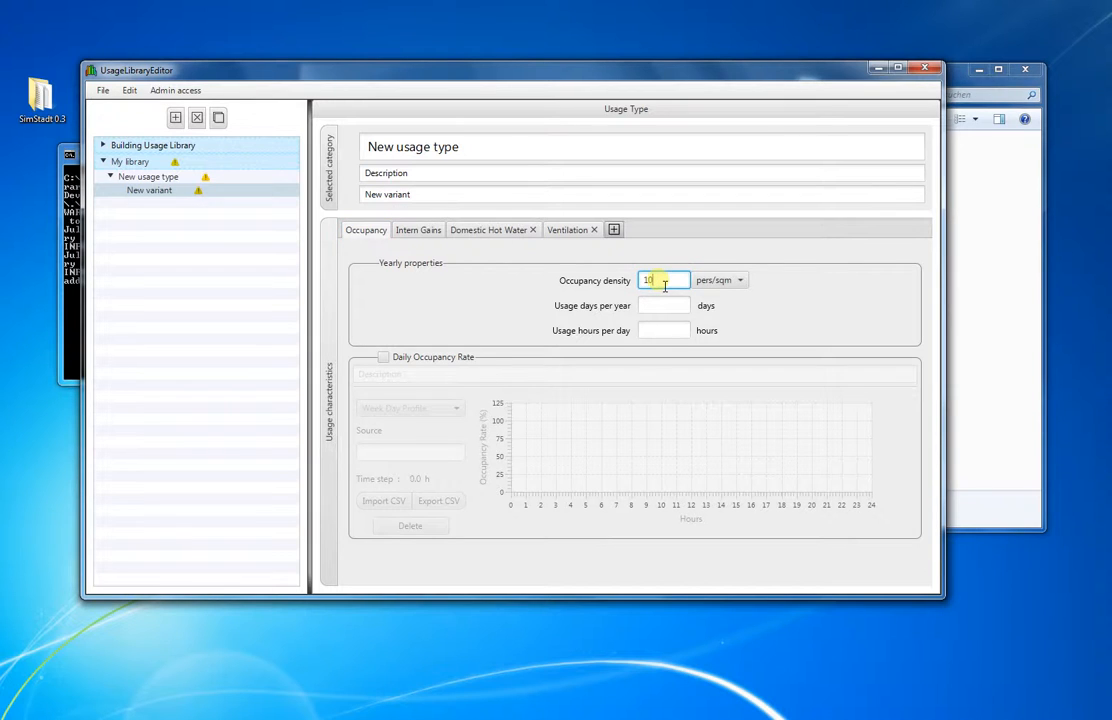
pyautogui.click(484, 268)
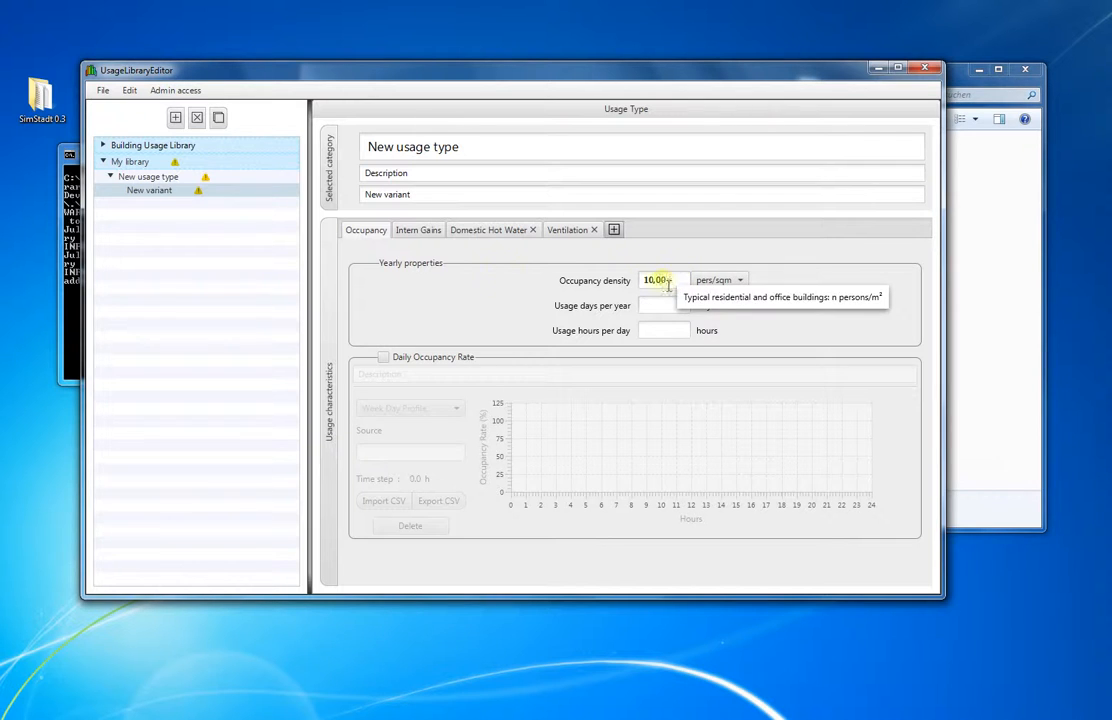
# Step: Check the conflict warnings of My library, its usage type and its variant, and validate the library to review the full conflict list
pyautogui.click(265, 164)
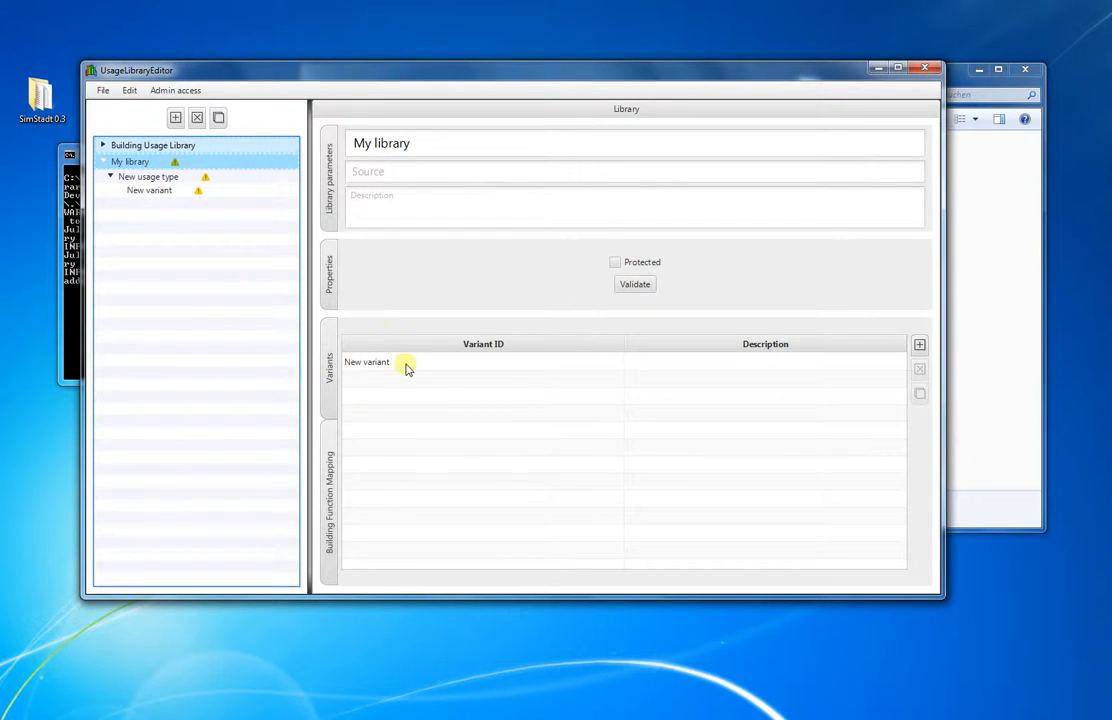
pyautogui.click(499, 281)
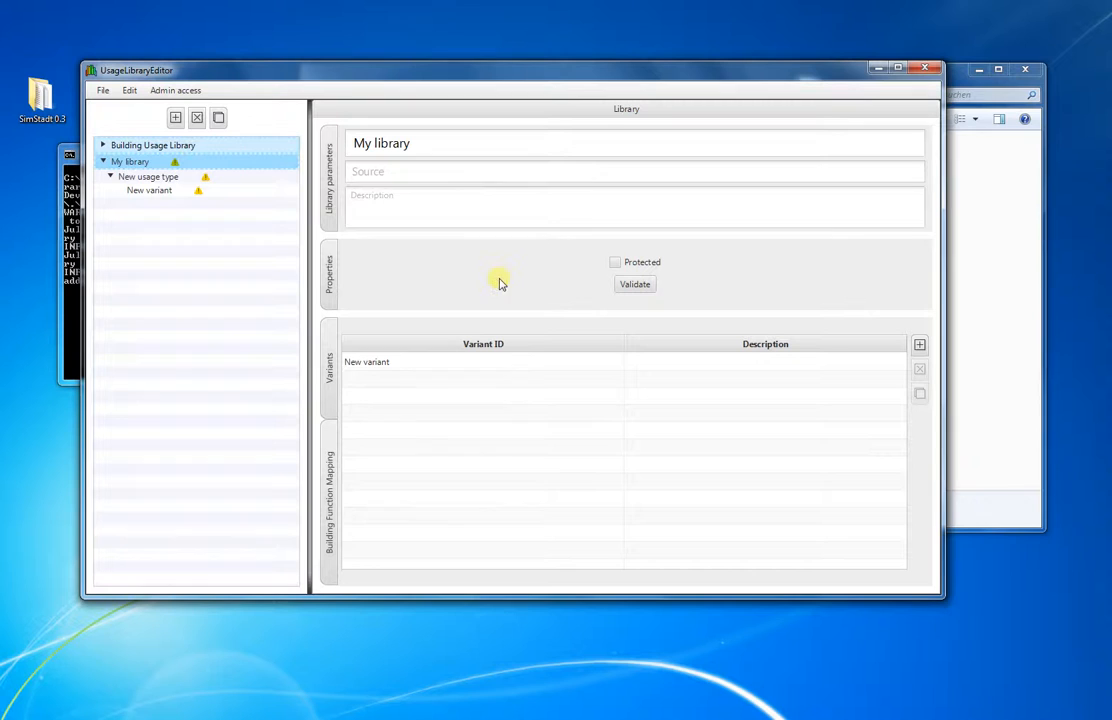
pyautogui.click(177, 165)
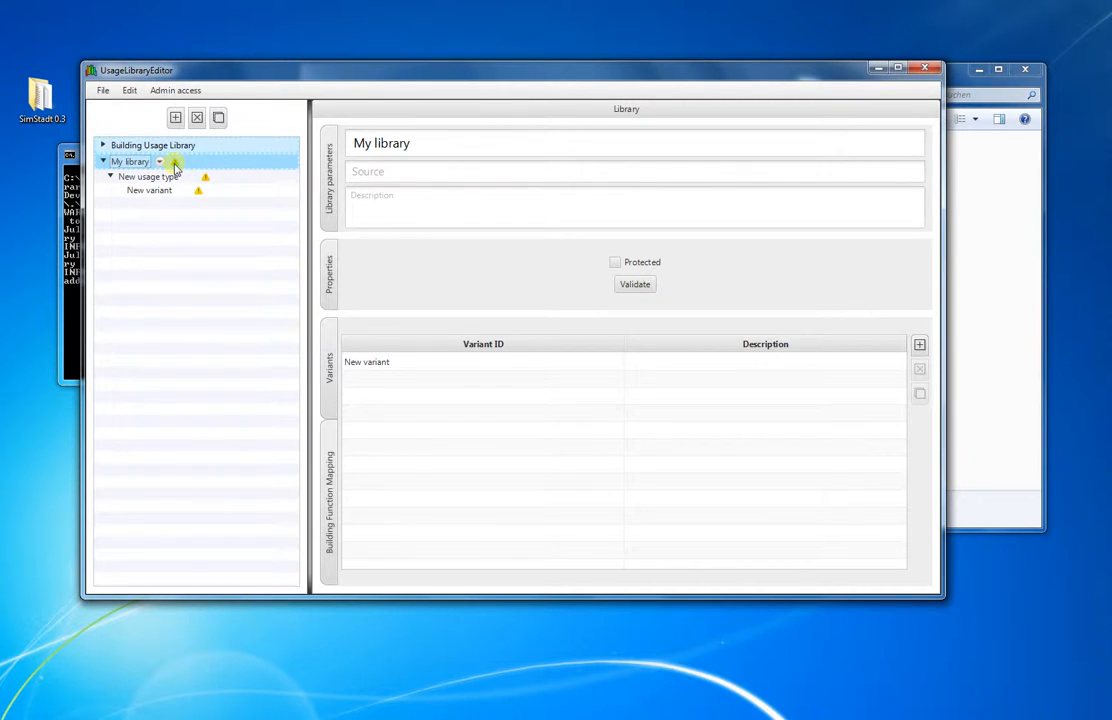
pyautogui.moveTo(174, 166)
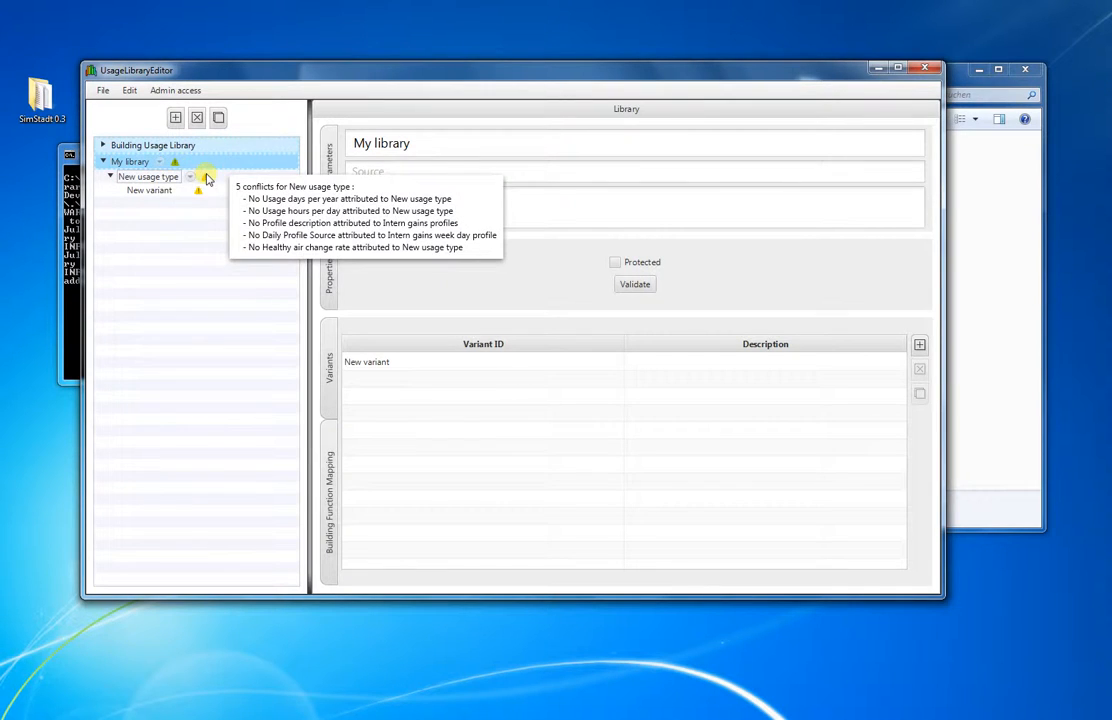
pyautogui.moveTo(198, 197)
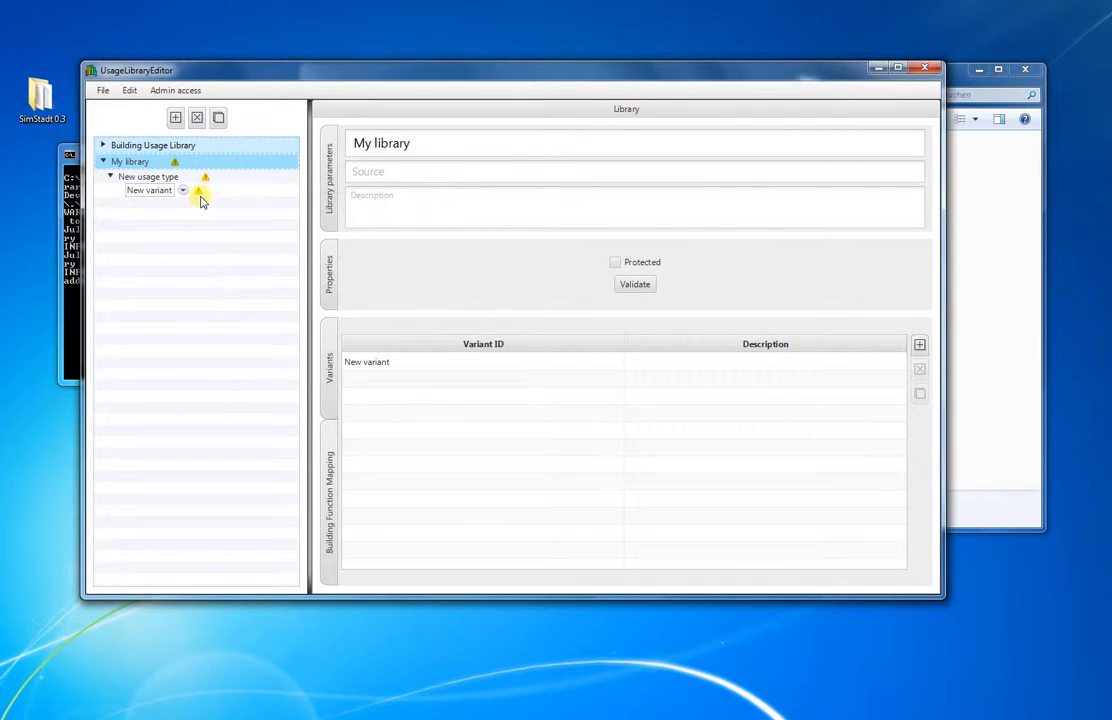
pyautogui.click(254, 165)
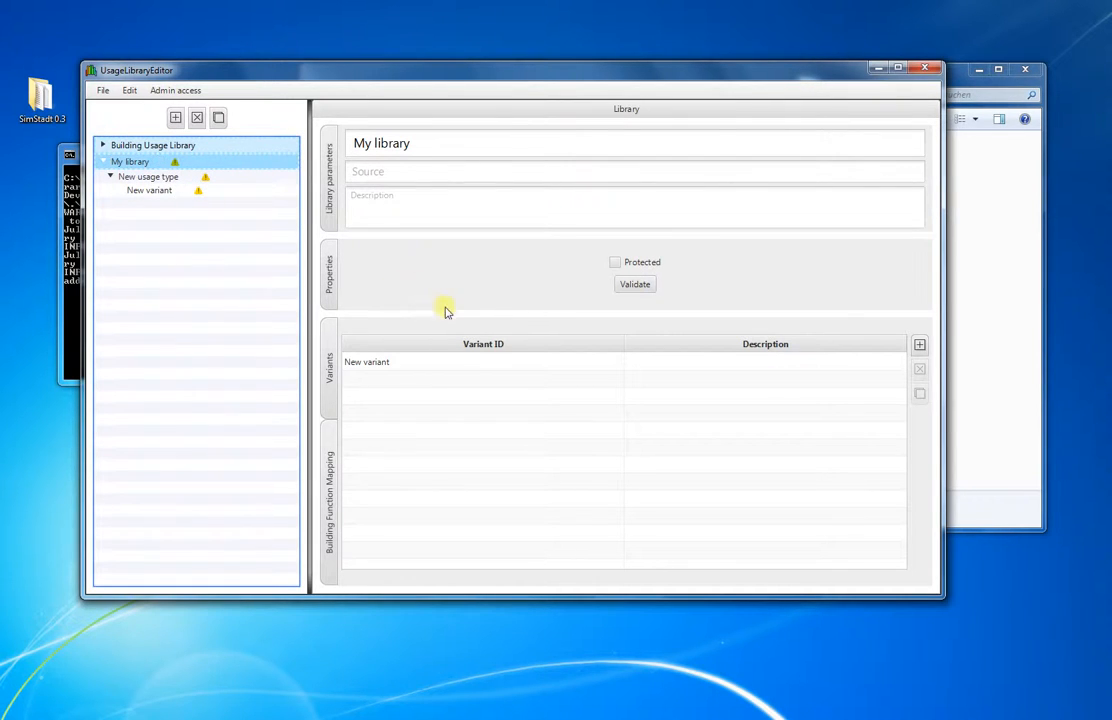
pyautogui.click(636, 286)
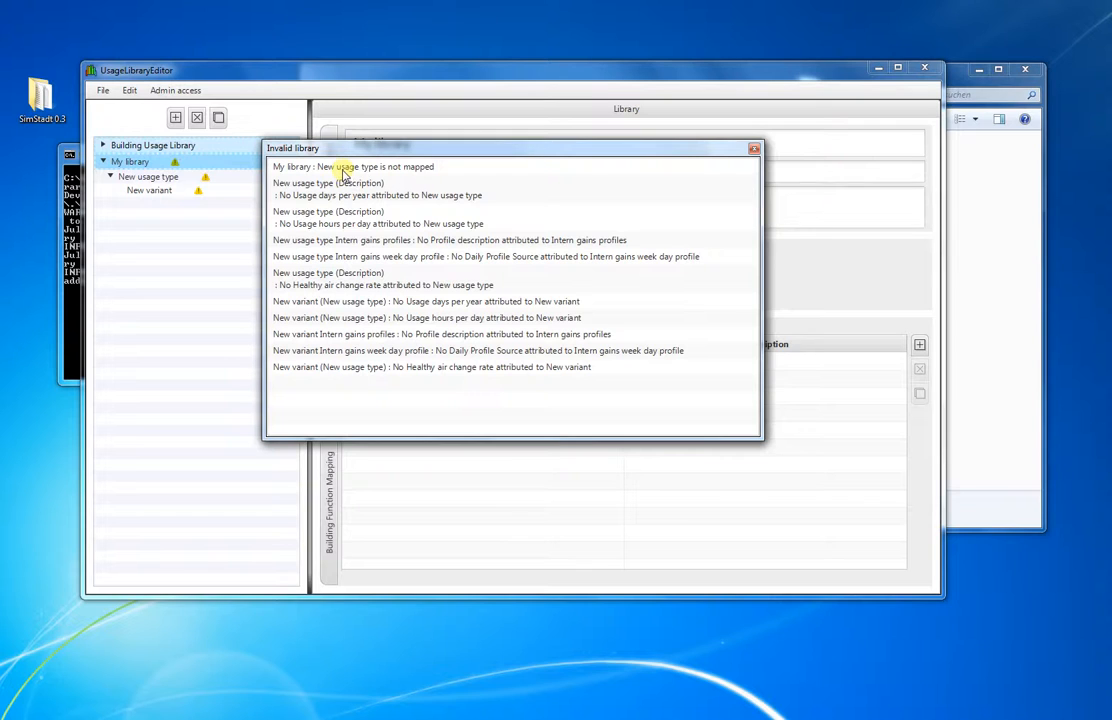
pyautogui.click(754, 148)
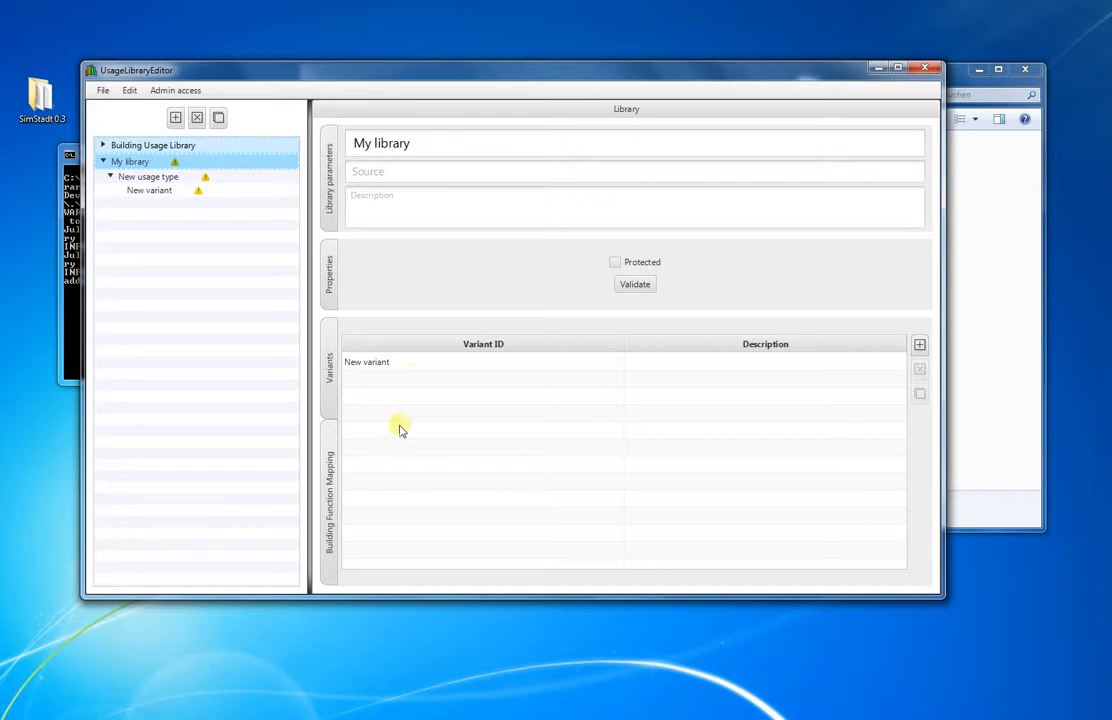
# Step: Add a building function mapping to My library with code 1001 and New usage type as the primary zone usage type
pyautogui.click(330, 440)
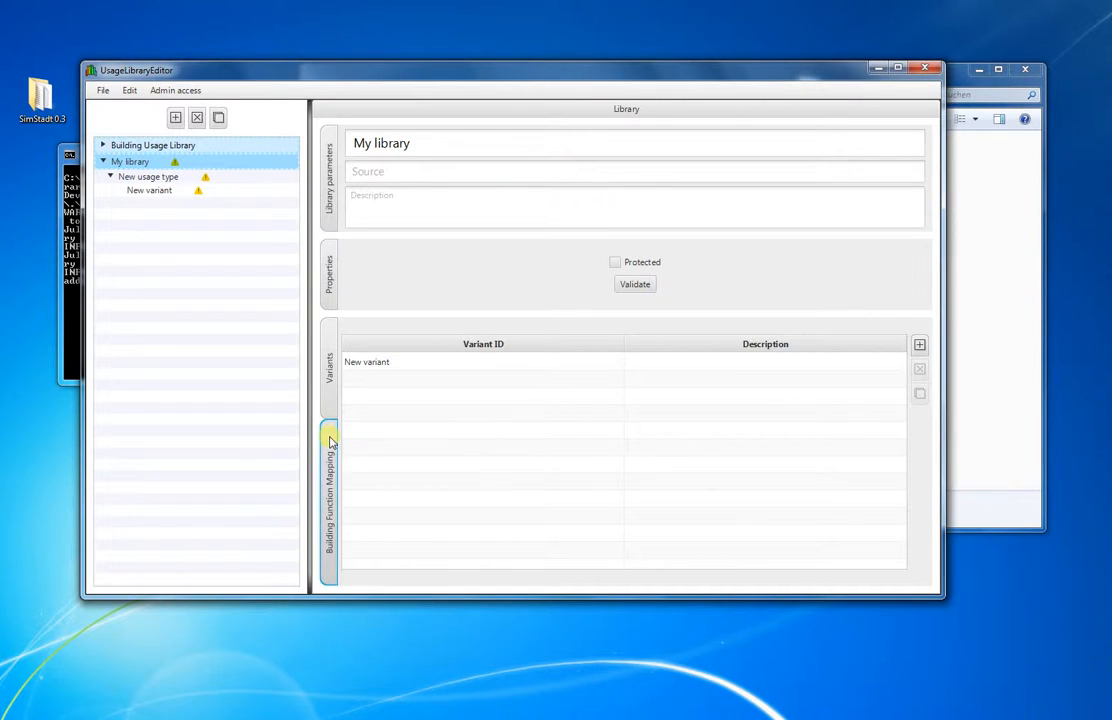
pyautogui.click(919, 345)
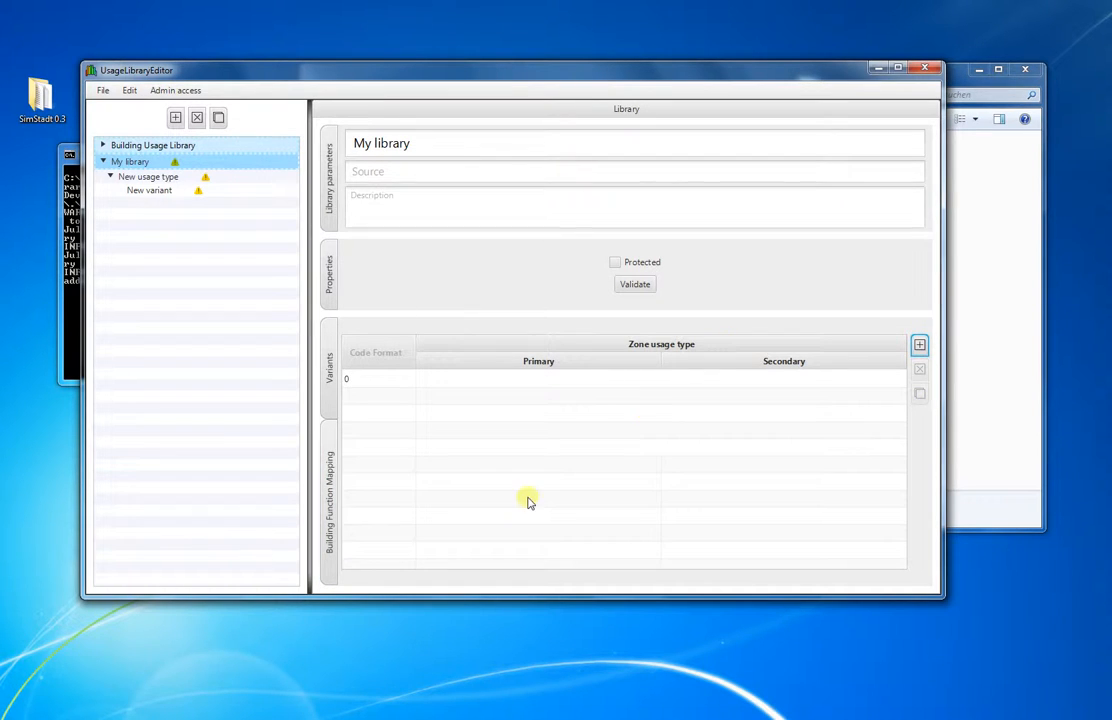
pyautogui.doubleClick(354, 380)
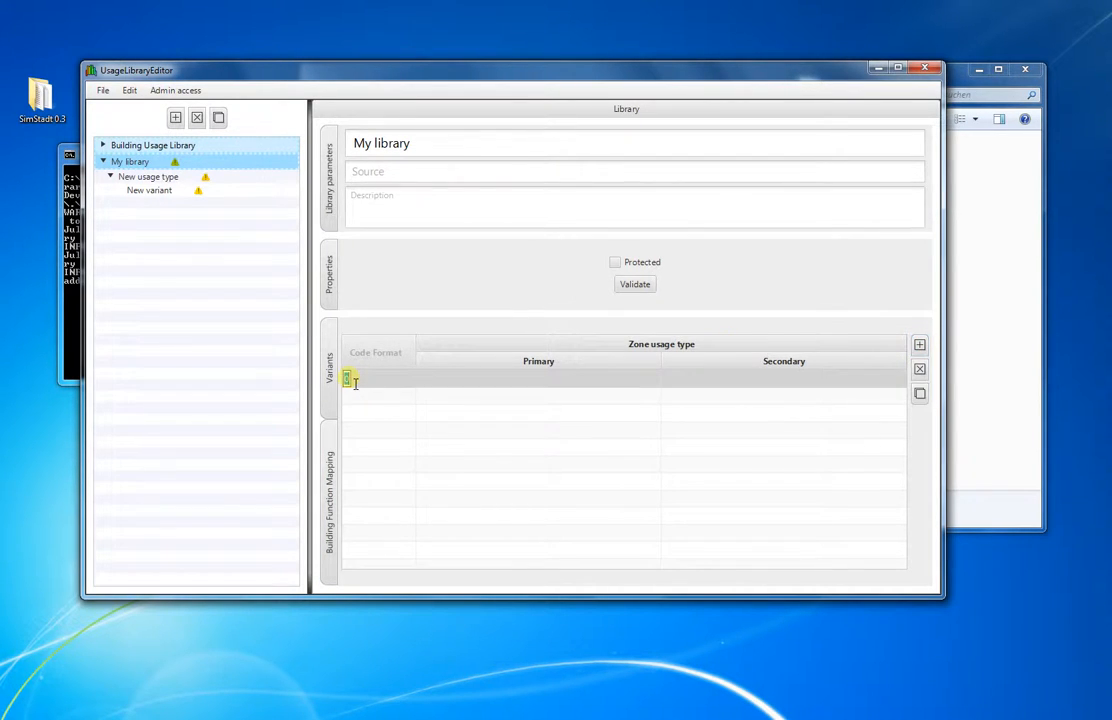
pyautogui.write('1001')
pyautogui.doubleClick(476, 384)
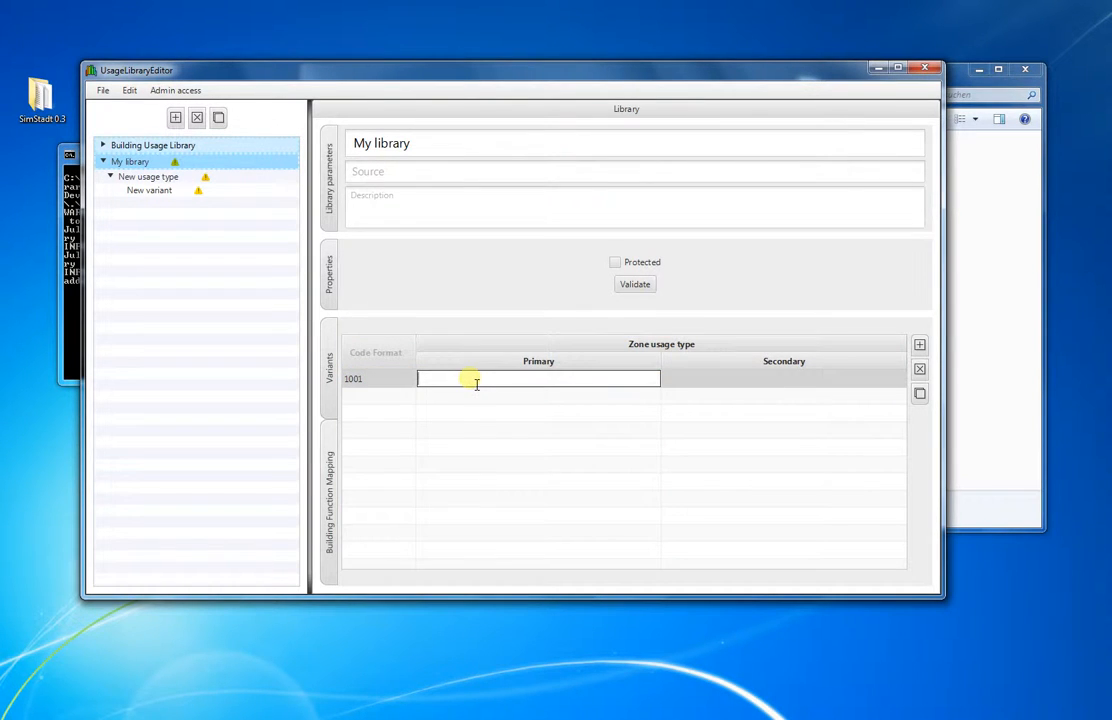
pyautogui.write('New usage type')
pyautogui.press('Return')
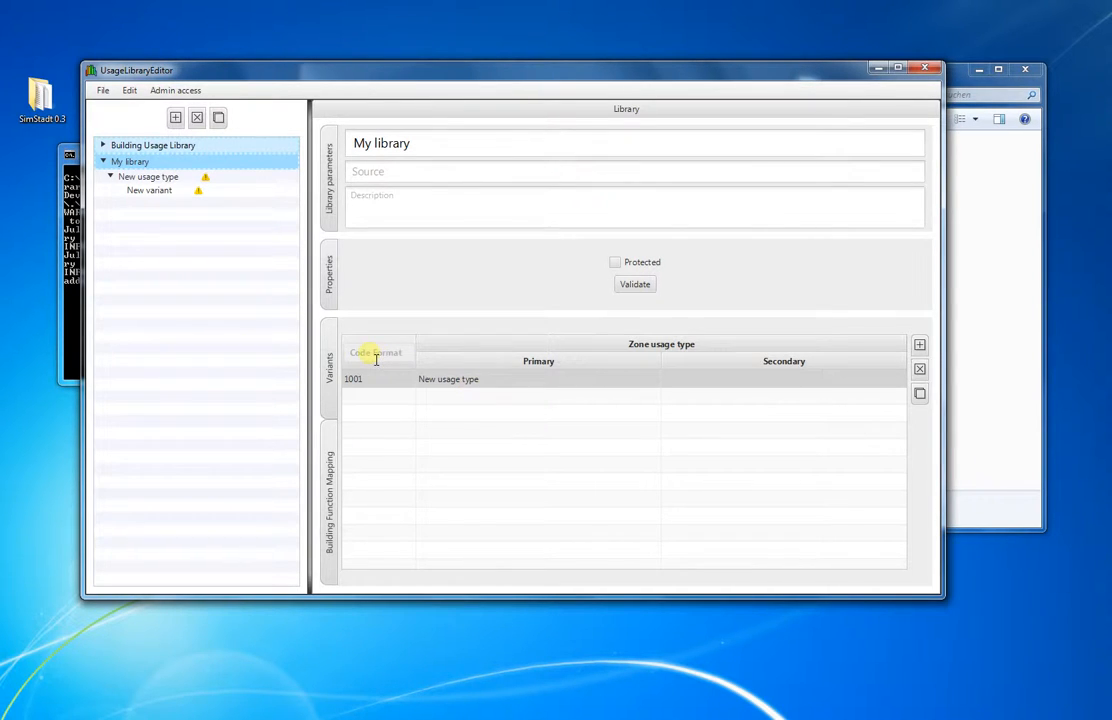
# Step: Name the code format of the building function mapping Alkis
pyautogui.doubleClick(376, 358)
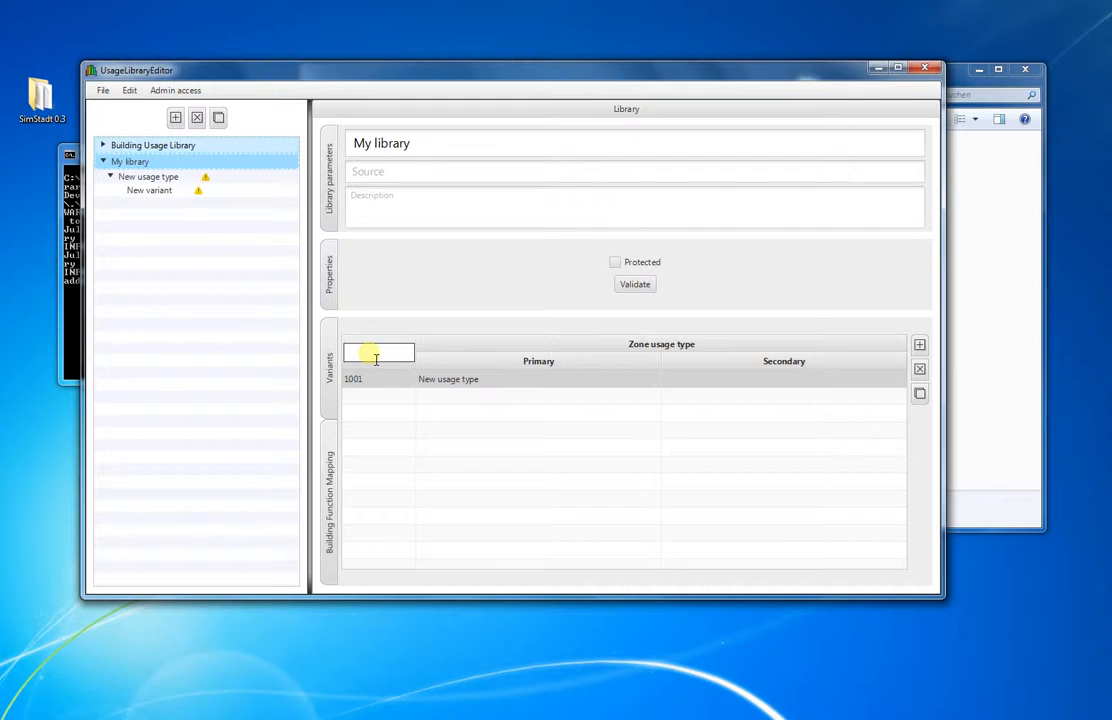
pyautogui.write('Alkis')
pyautogui.press('Return')
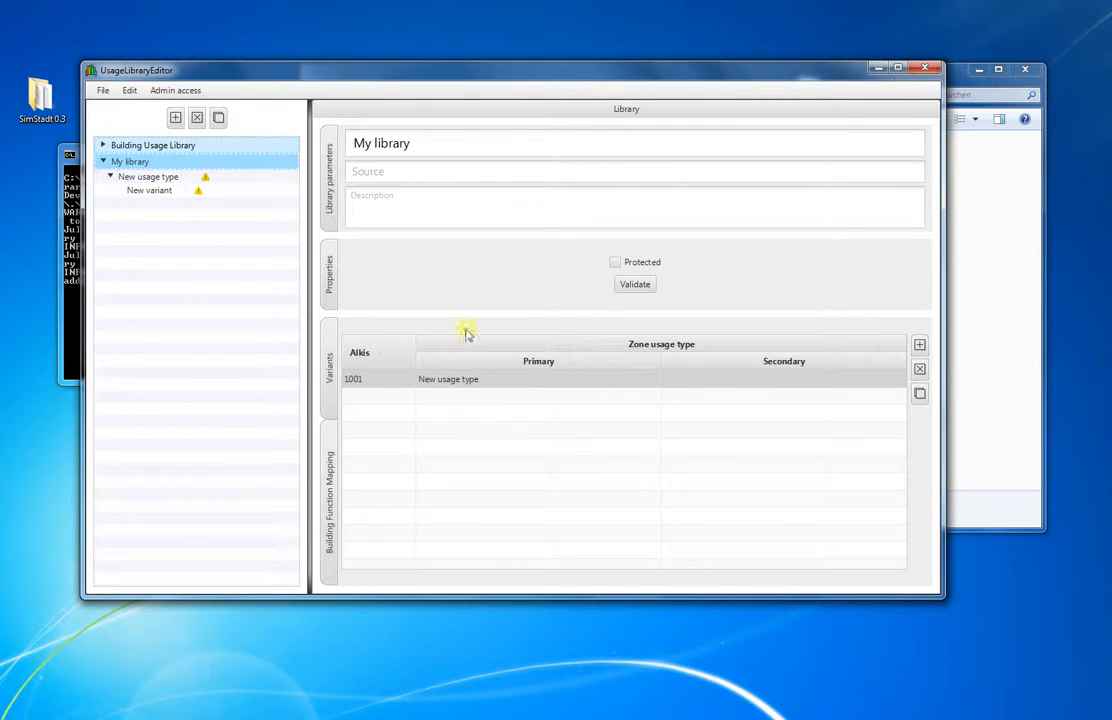
# Step: Mark My library as protected and check its building function mapping and variants tables
pyautogui.click(616, 263)
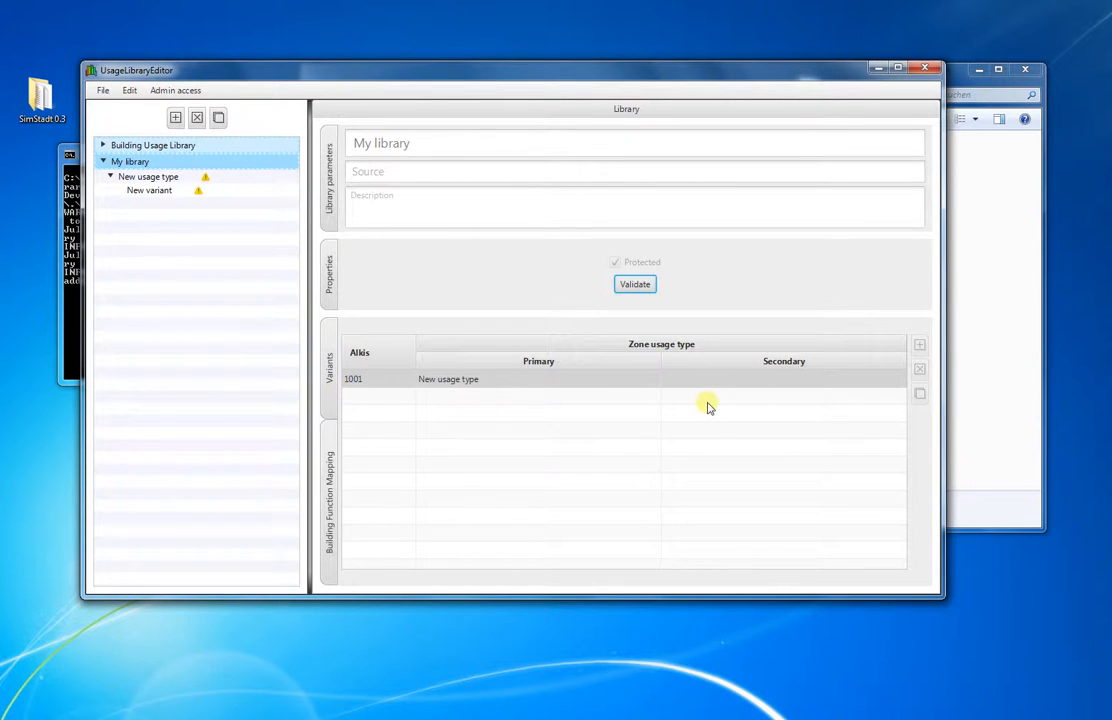
pyautogui.click(595, 383)
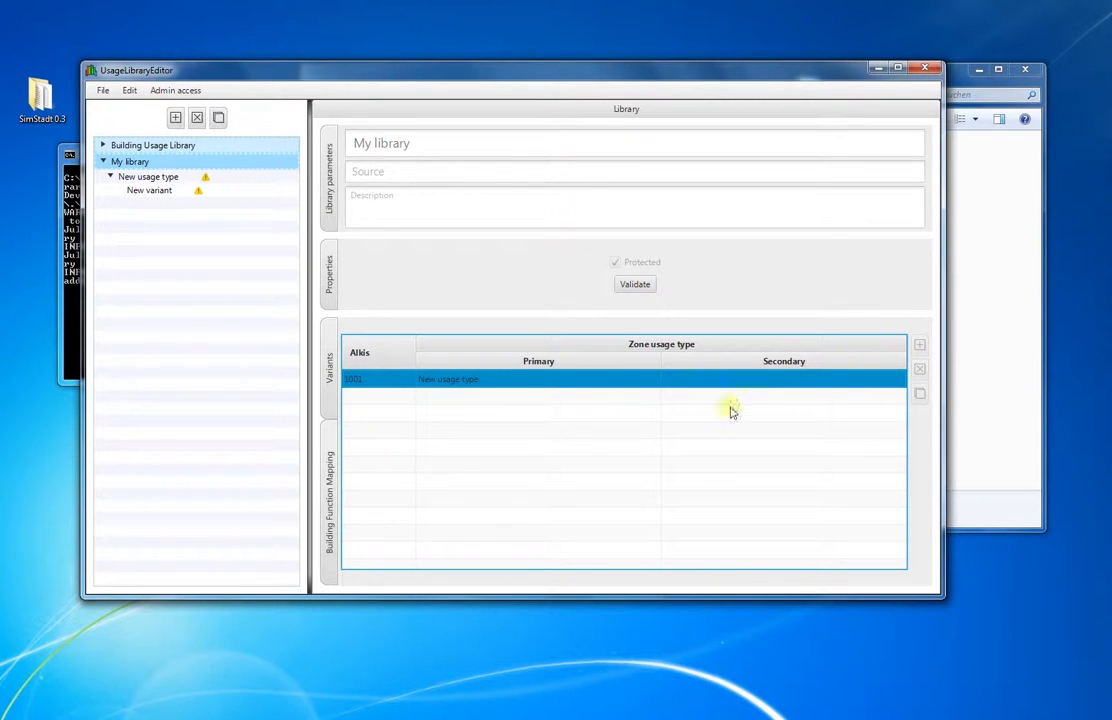
pyautogui.click(323, 397)
pyautogui.click(826, 360)
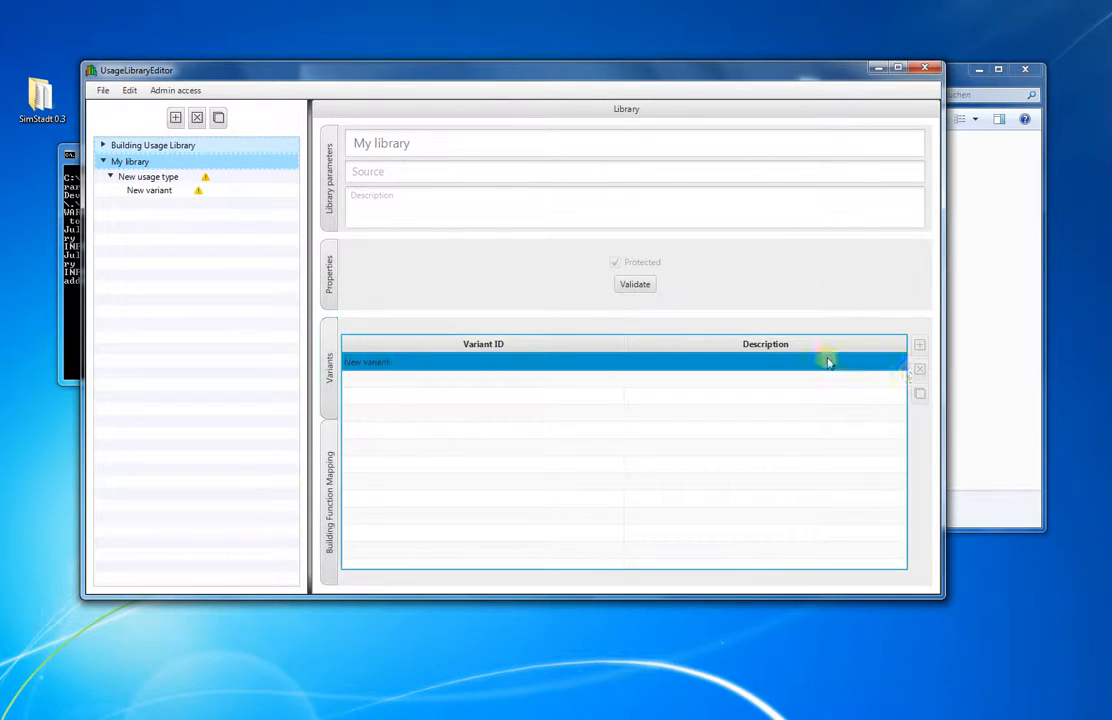
# Step: Review the occupancy, domestic hot water and intern gains of the protected New usage type, and the occupancy of its variant
pyautogui.click(246, 178)
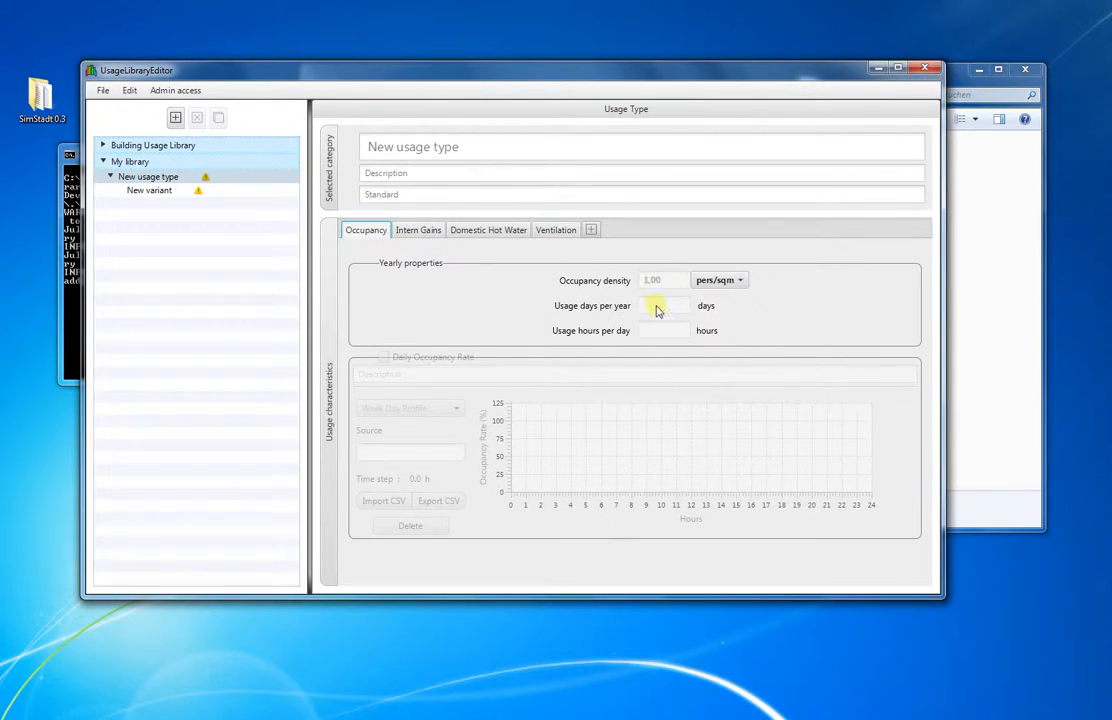
pyautogui.click(479, 232)
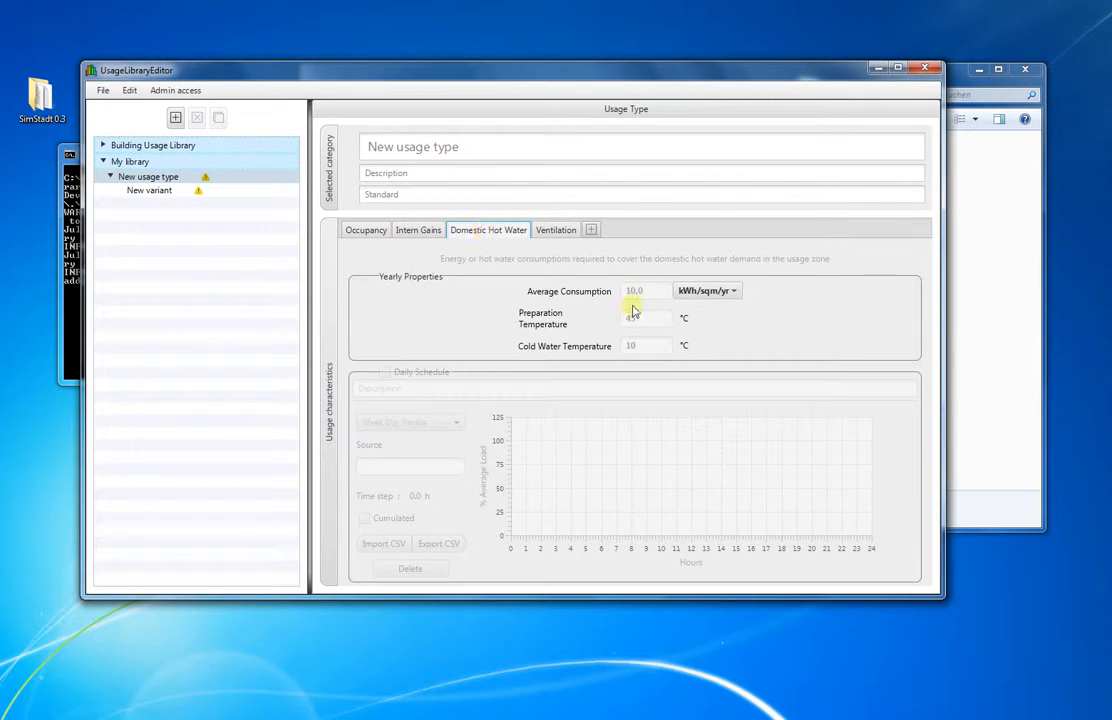
pyautogui.click(417, 232)
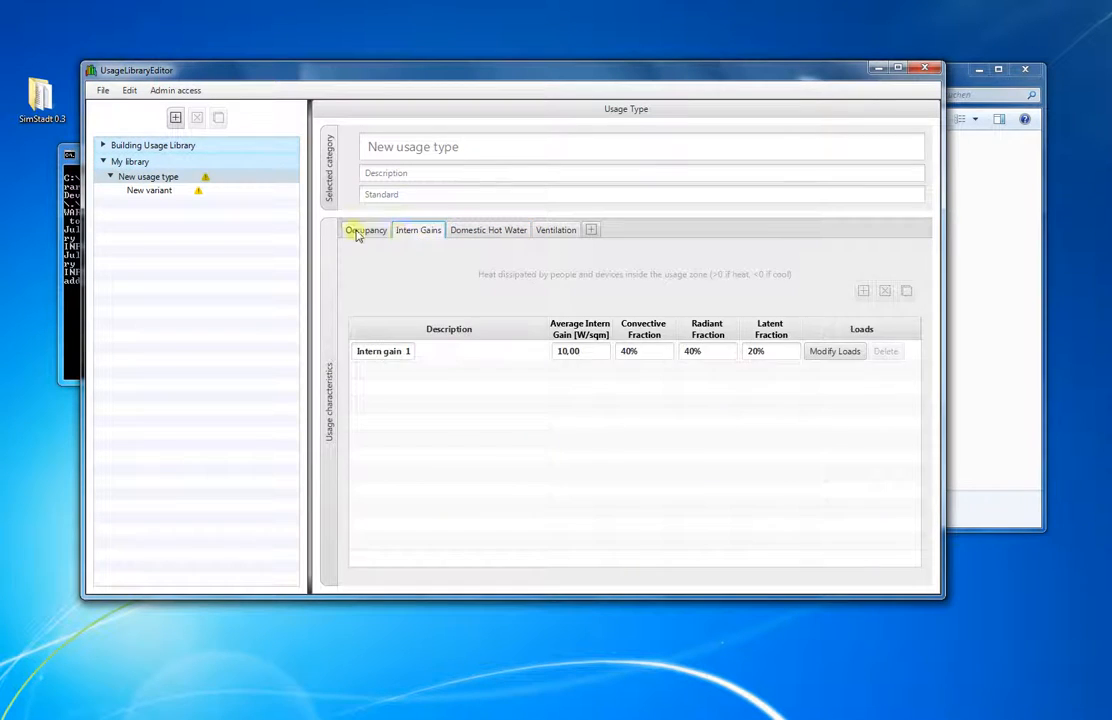
pyautogui.click(360, 231)
pyautogui.click(232, 190)
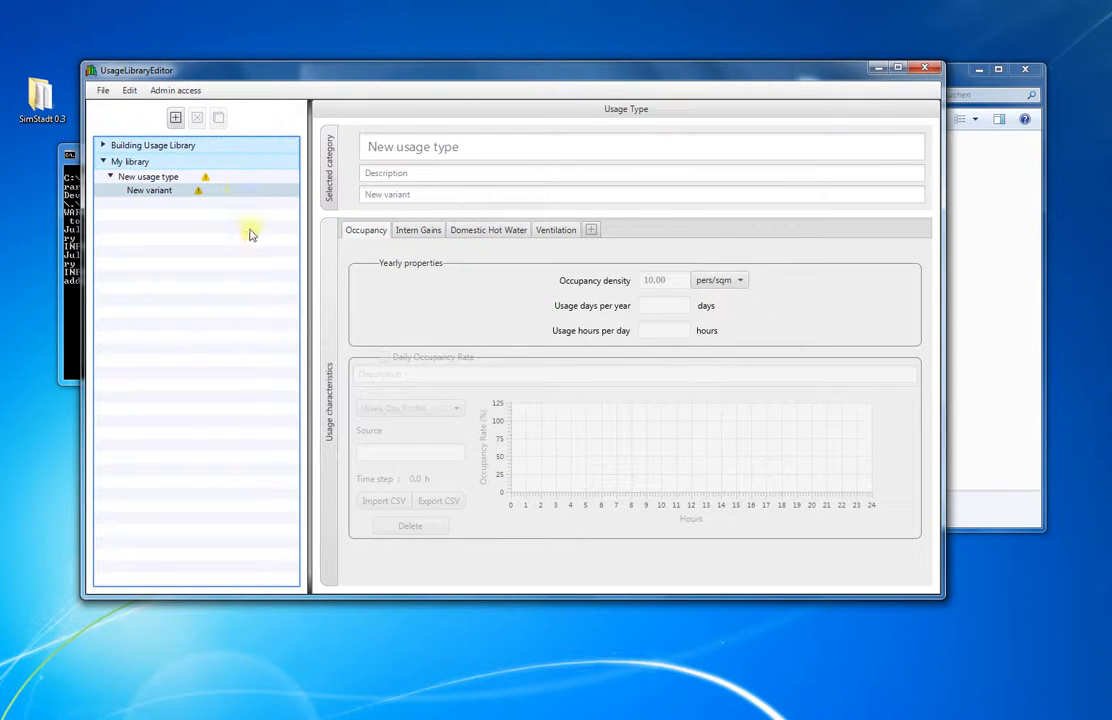
pyautogui.click(101, 91)
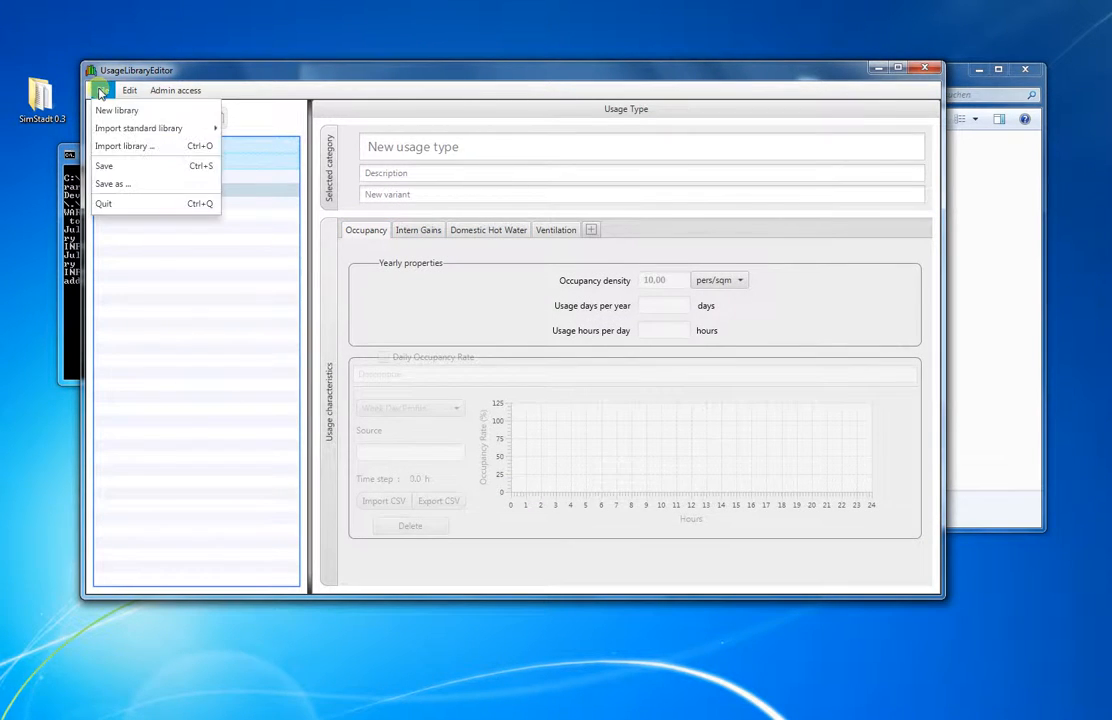
pyautogui.click(101, 91)
pyautogui.click(106, 89)
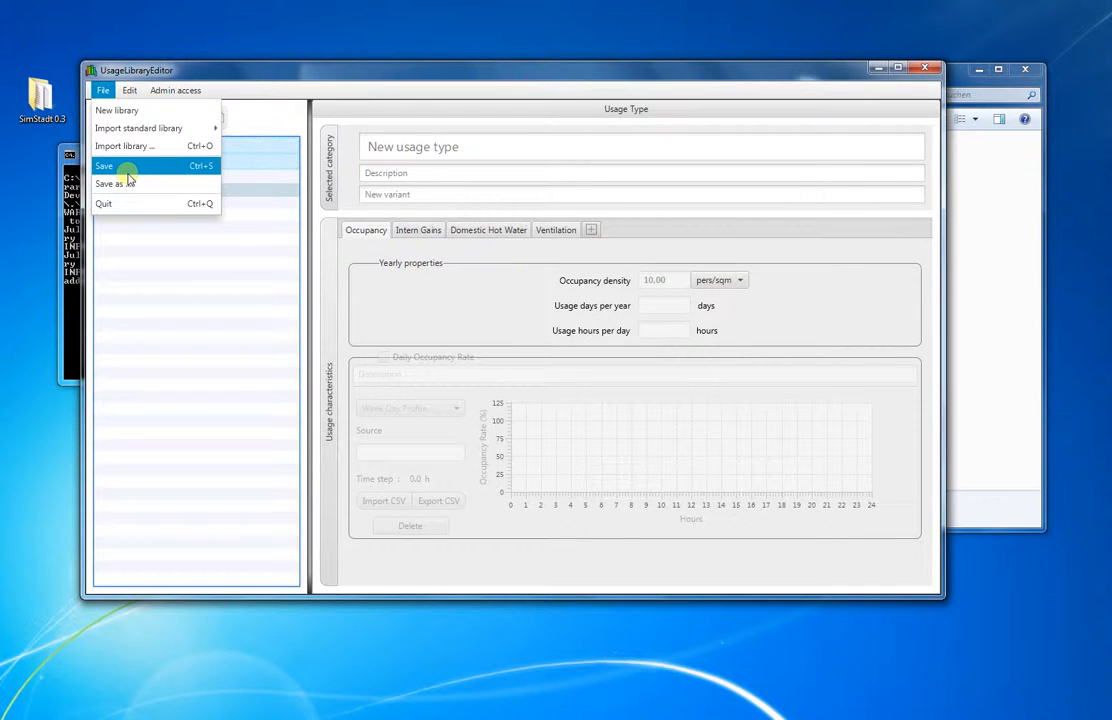
pyautogui.click(291, 90)
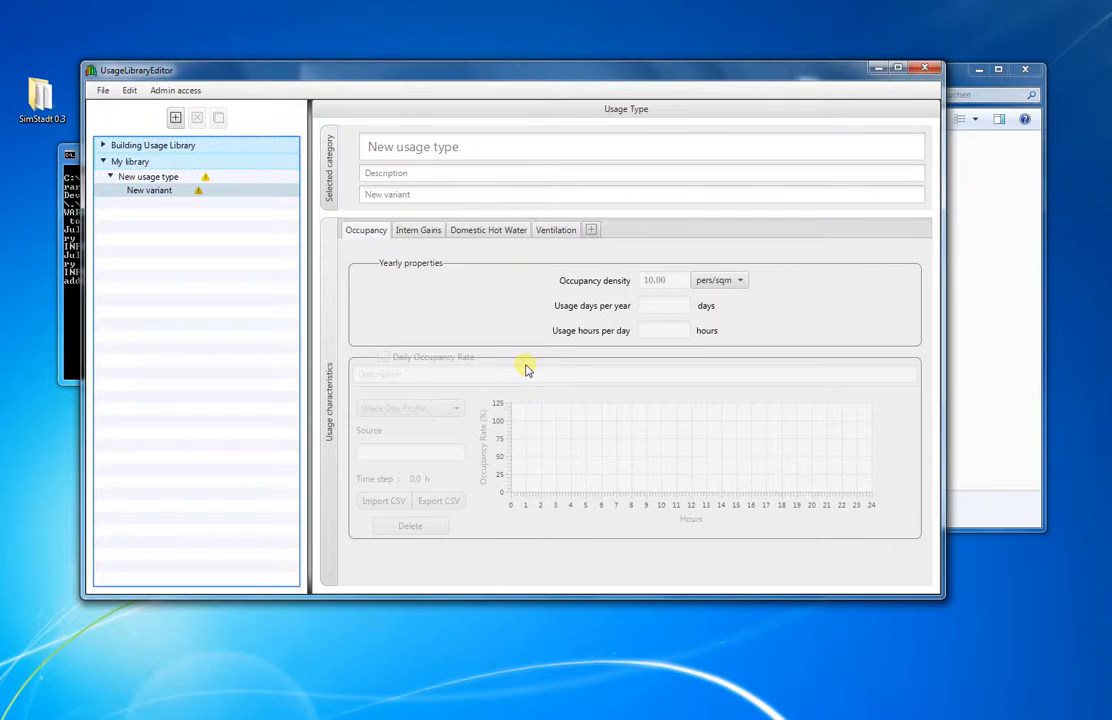